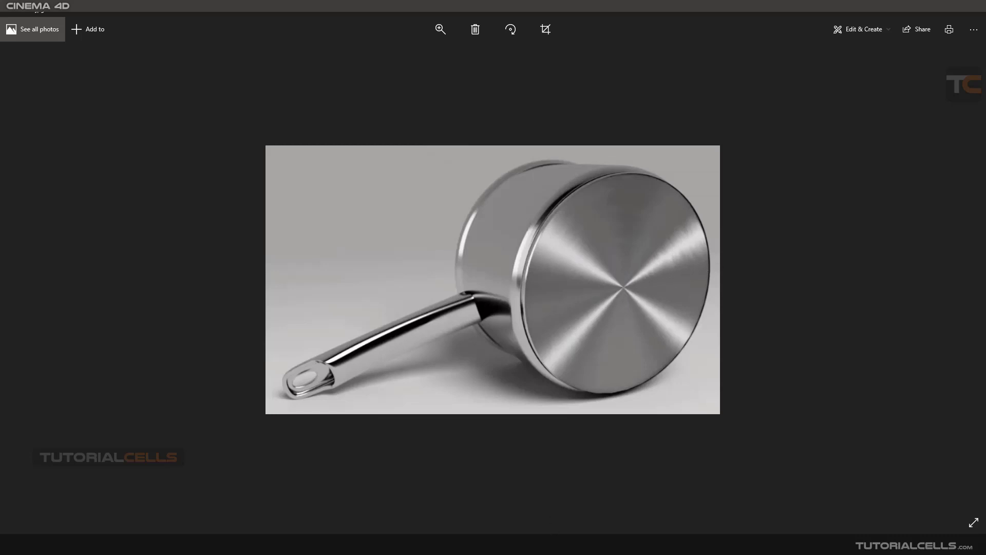
- Switch from the brushed pot image to the brushed cylinders reference photo
left_click(581, 513)
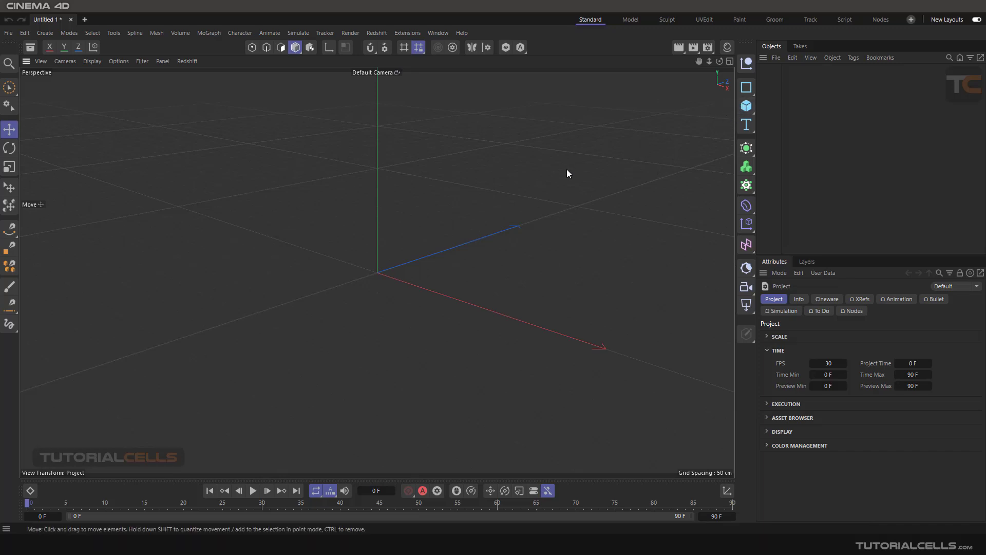
- Switch the renderer from Redshift to Standard in Render Settings
left_click(709, 48)
left_click(710, 67)
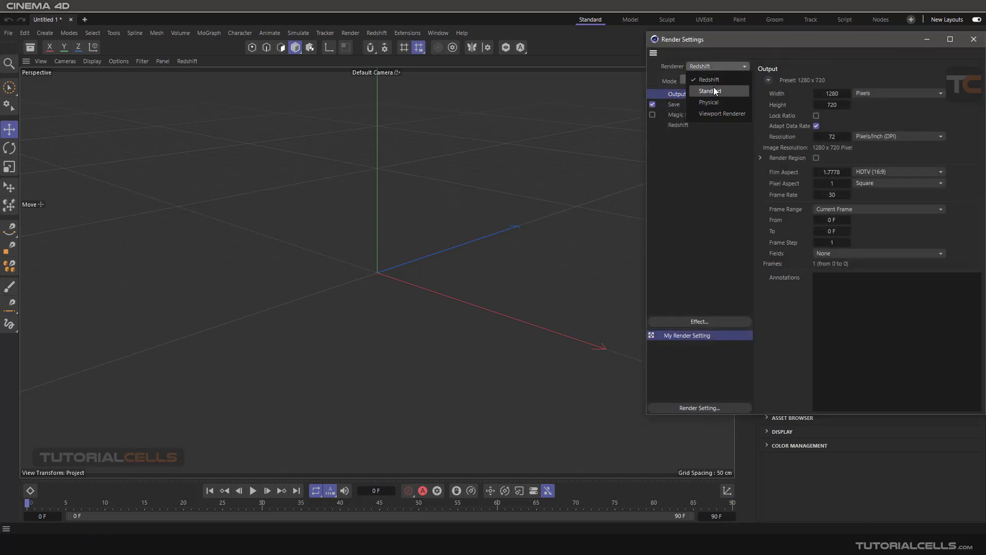
left_click(715, 89)
left_click(974, 40)
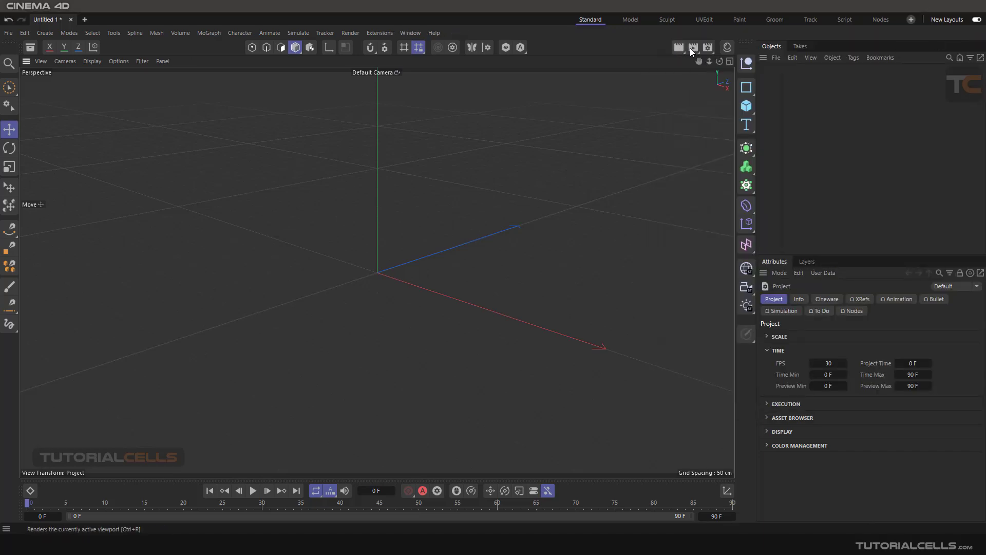
- Create a new material, Mat, and open it in the Material Editor on the Color channel
left_click(729, 47)
left_click(593, 77)
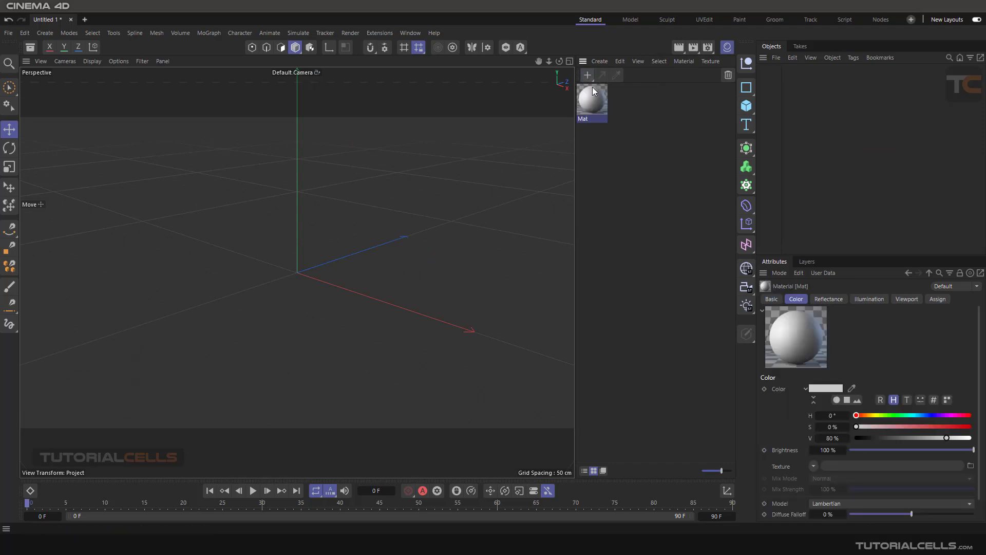
double_click(591, 100)
left_click_drag(627, 96, 430, 96)
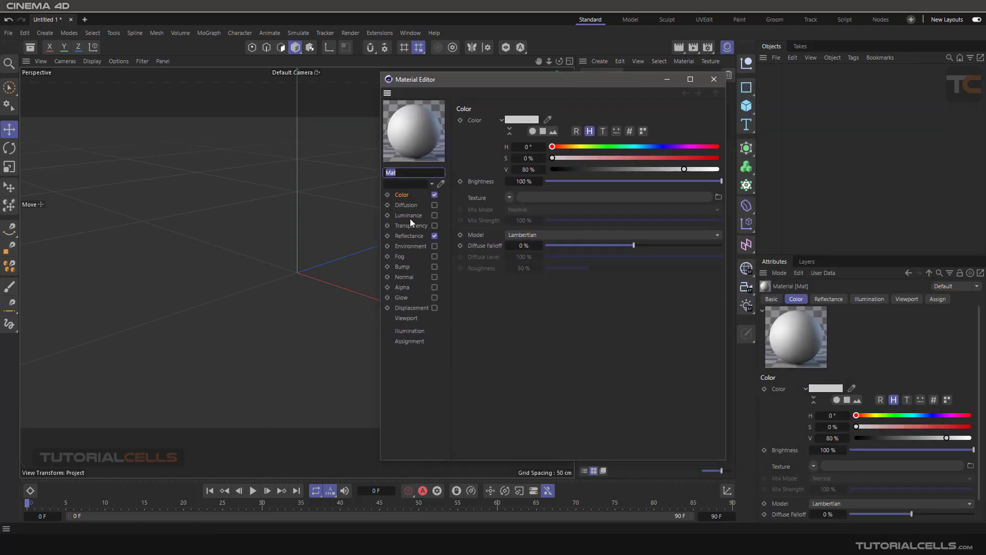
left_click(404, 235)
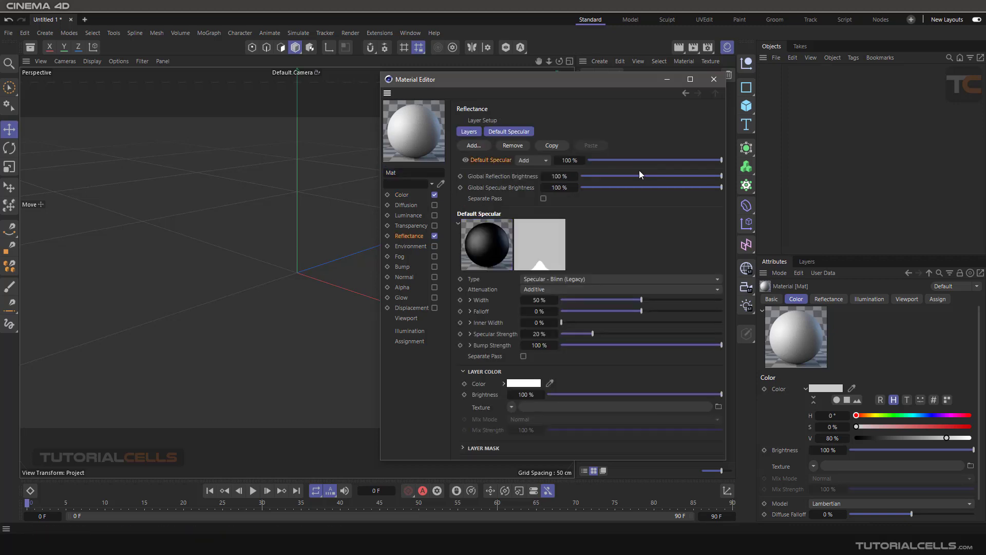
left_click(403, 196)
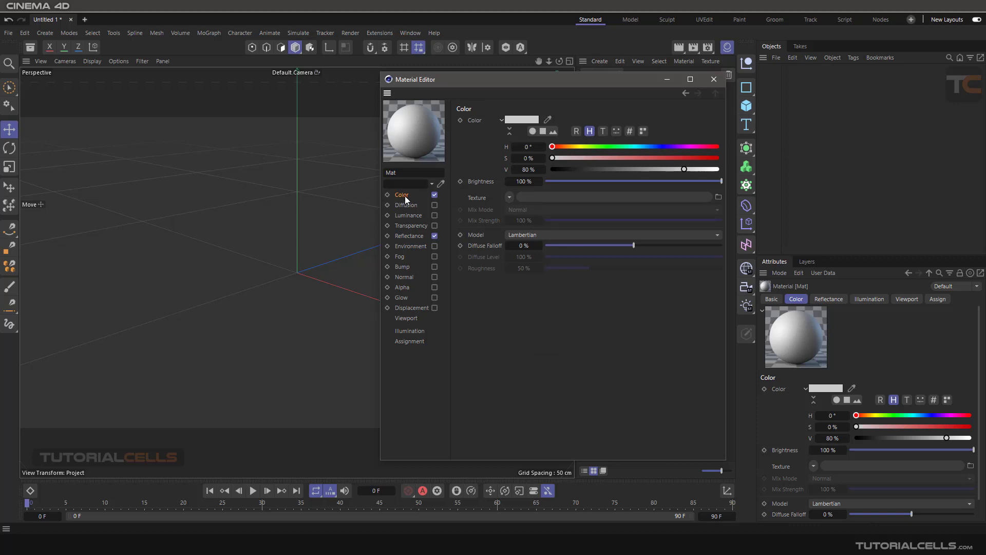
- Load an Effects > Lumas shader as the Color channel's texture and open its properties
left_click(509, 199)
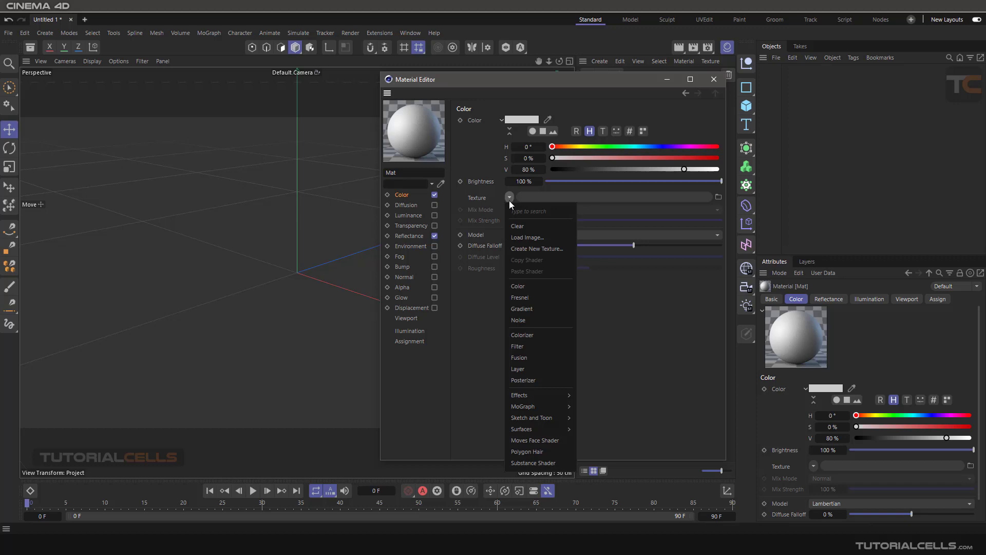
mouse_move(537, 391)
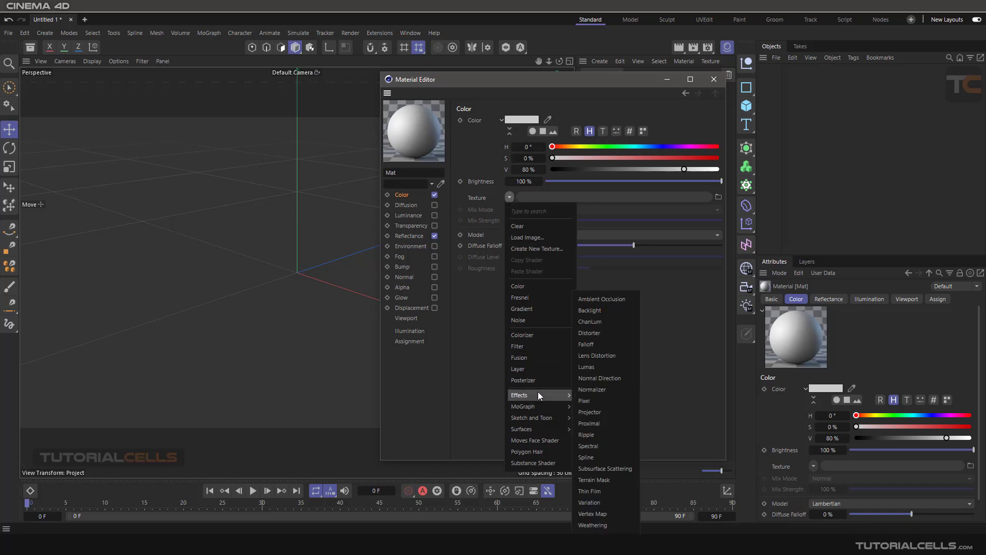
left_click(606, 366)
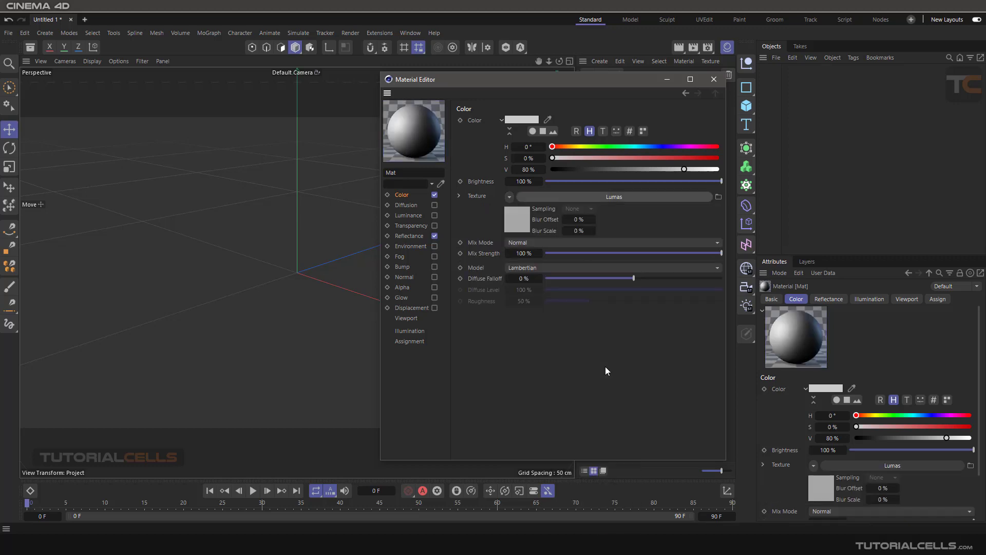
left_click(591, 197)
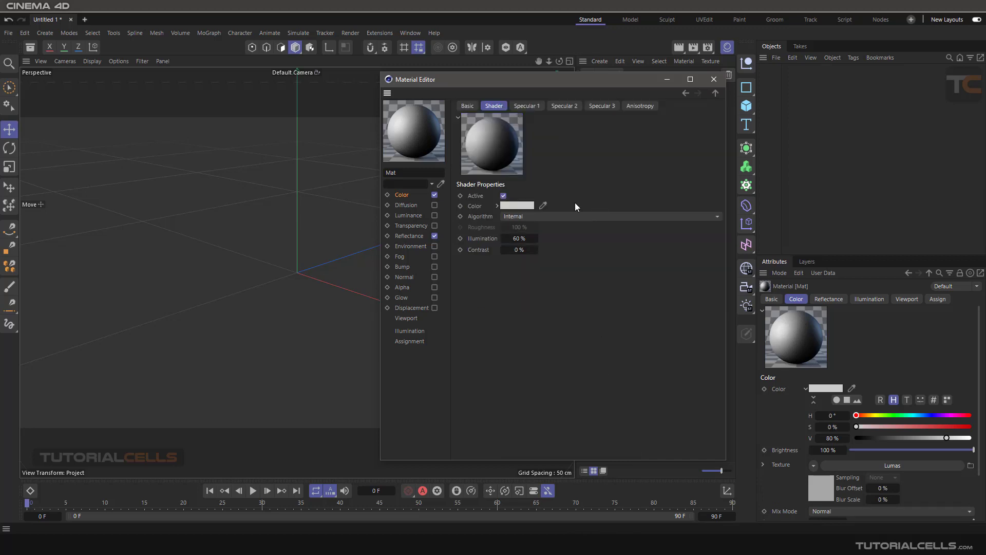
- Look over the Lumas specular and anisotropy tabs, then close the editor and material list
left_click(534, 106)
left_click(565, 107)
left_click(602, 106)
left_click(637, 105)
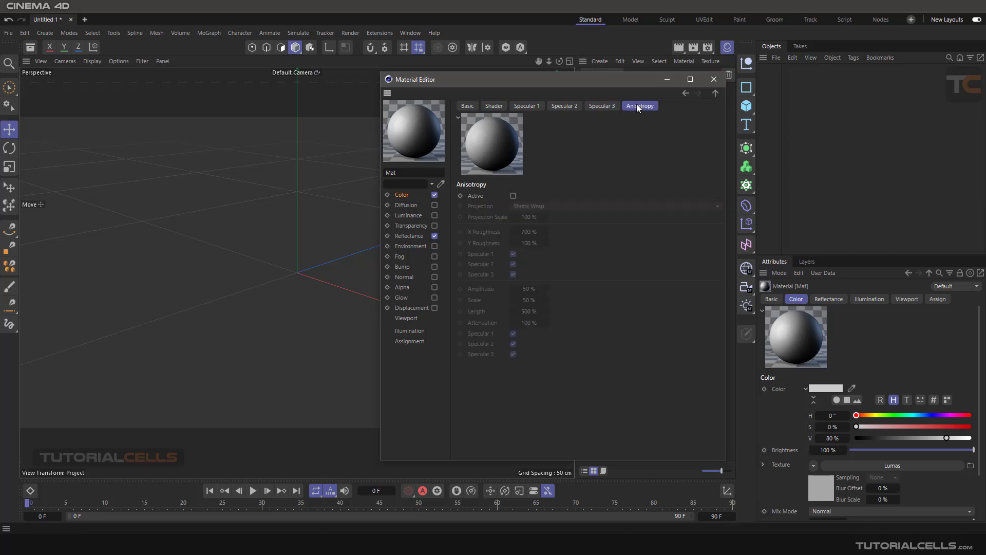
left_click(707, 81)
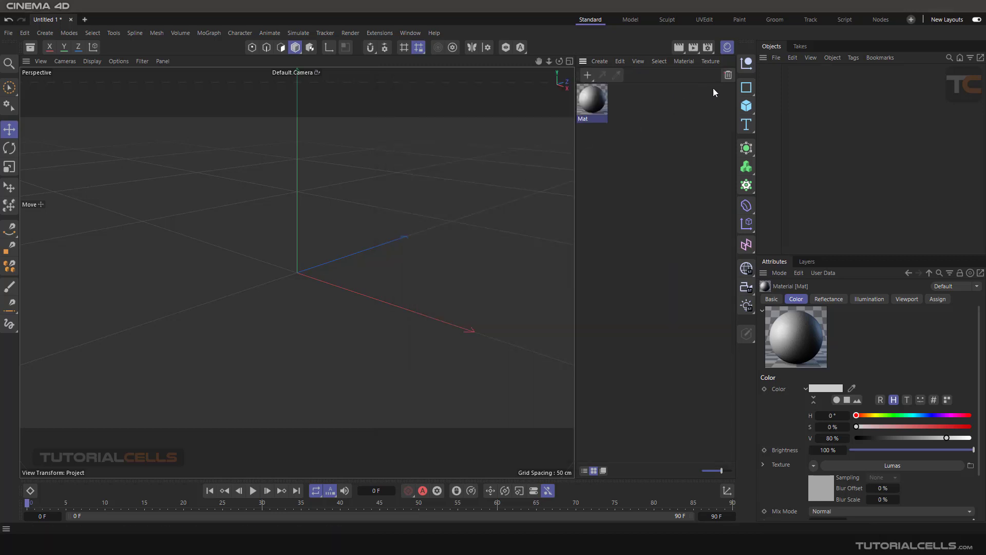
left_click(728, 48)
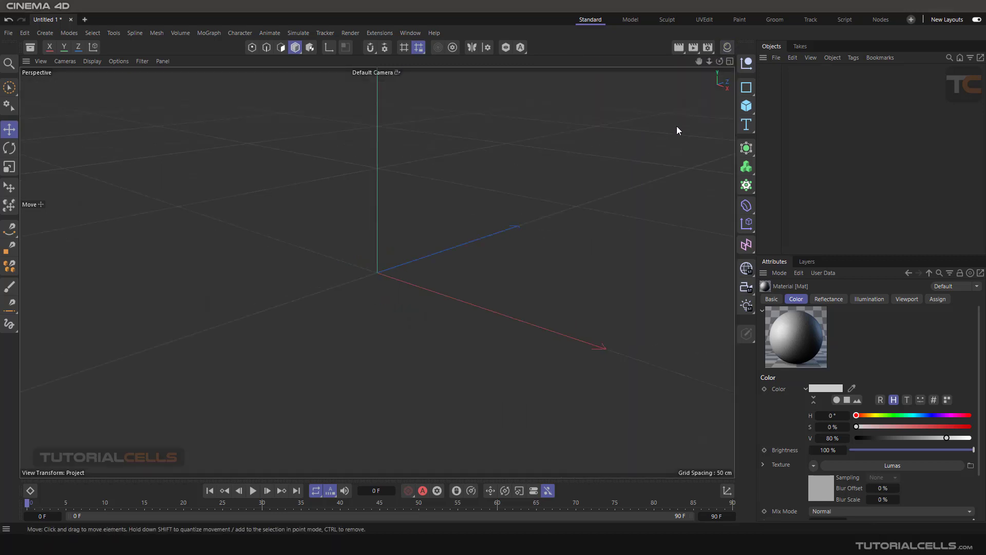
- Add a default 200 cm cube to the scene
left_click(727, 46)
left_click(747, 106)
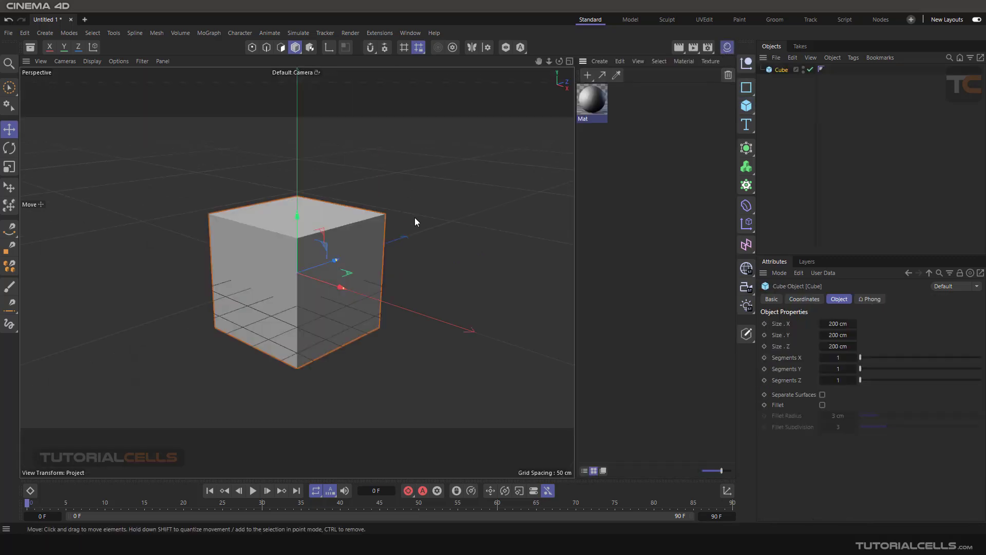
left_click_drag(573, 220, 616, 215)
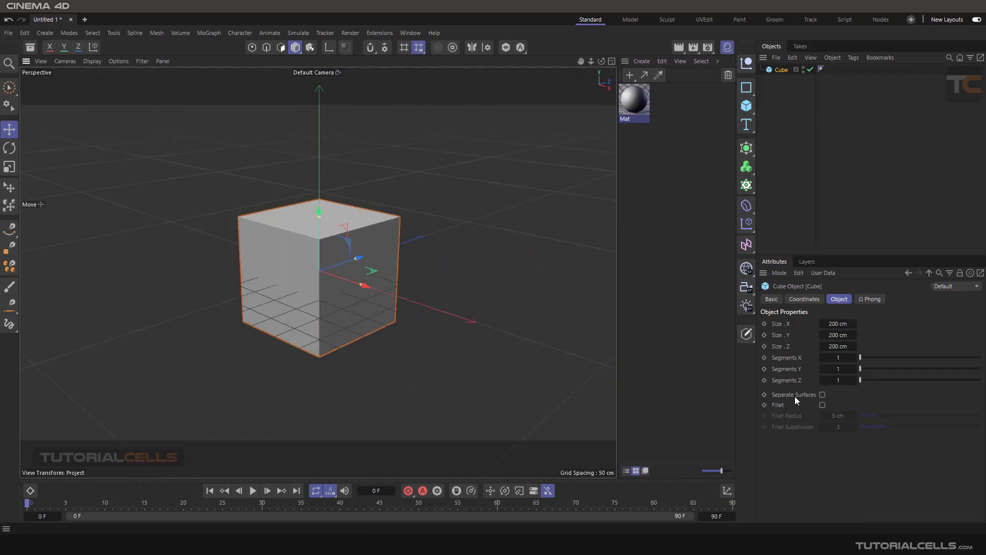
- Fillet the cube's edges at a 14 cm radius and tilt it so a corner points up
left_click(822, 405)
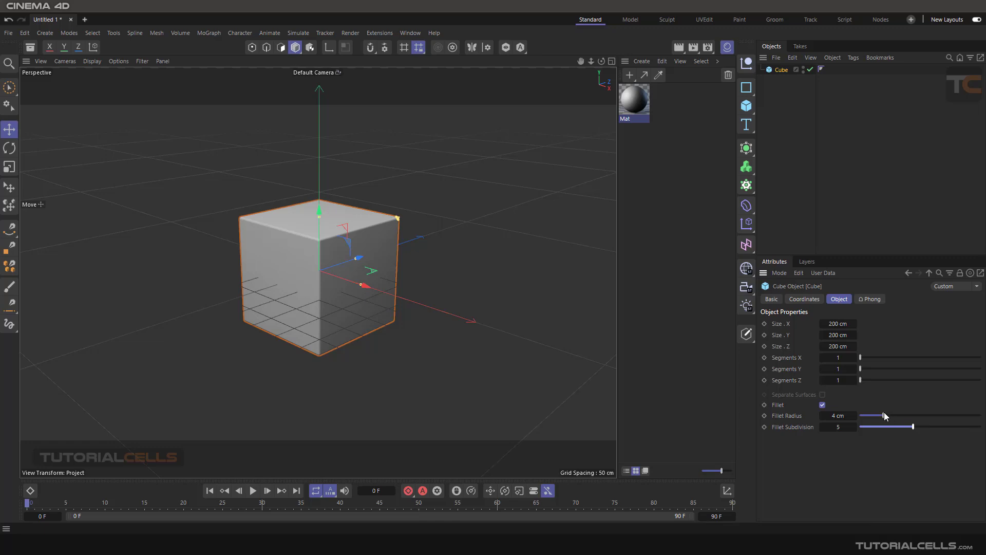
left_click_drag(884, 414, 945, 406)
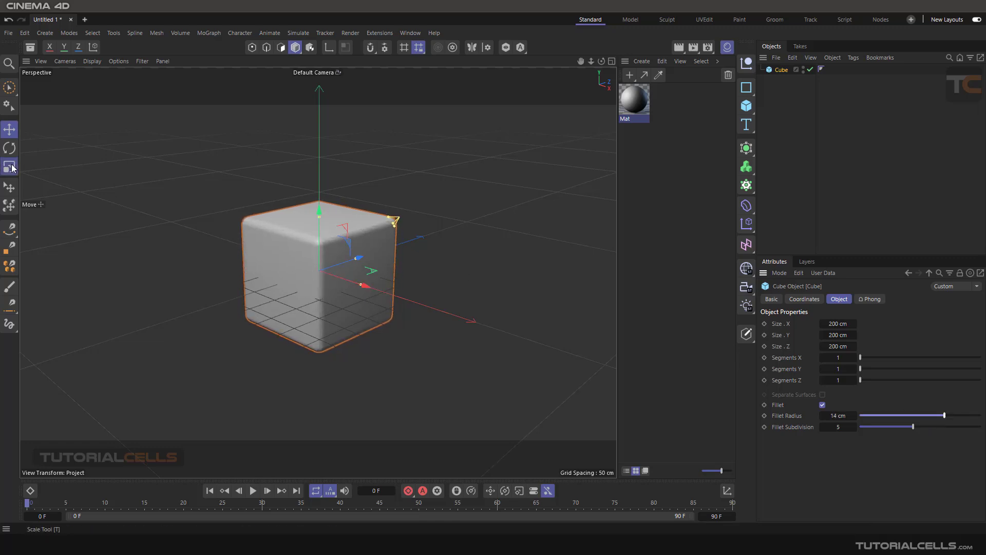
key("r")
left_click_drag(311, 259, 332, 245)
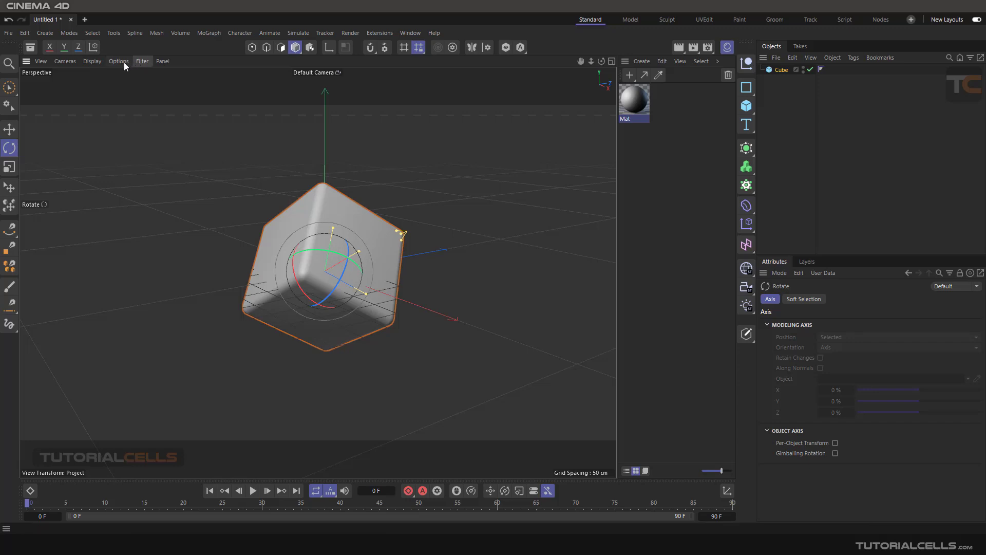
- Turn off World Grid in the viewport Filter menu and deselect the cube
left_click(96, 64)
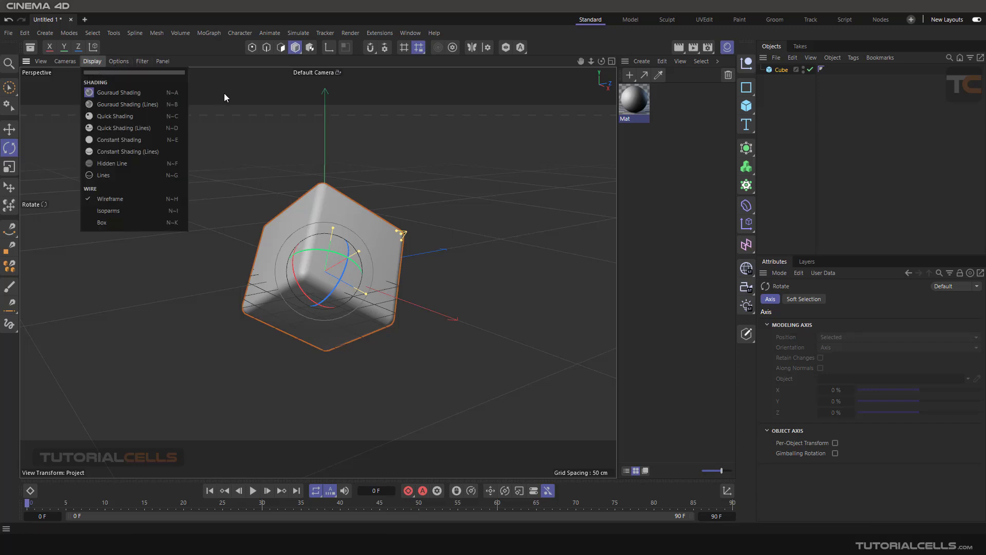
left_click(77, 146)
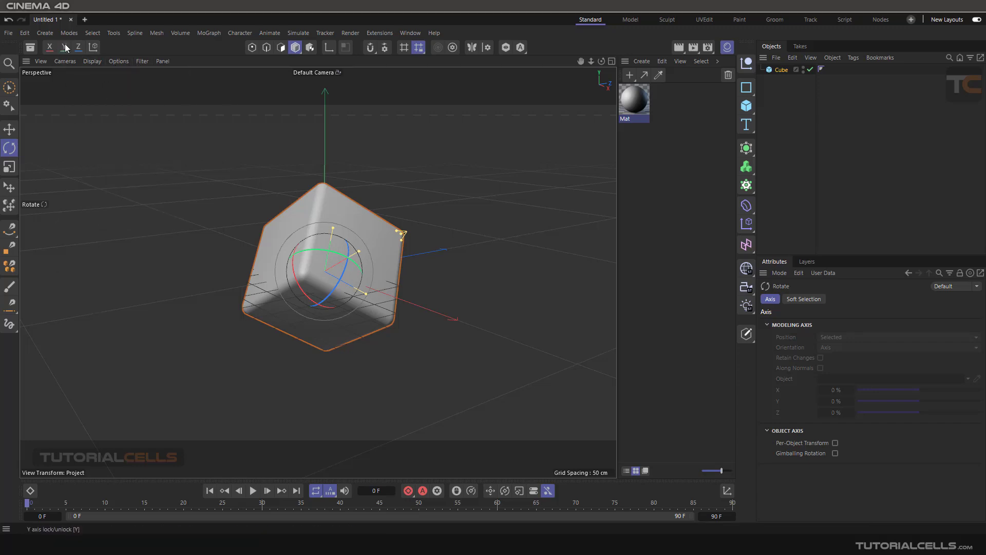
left_click(88, 62)
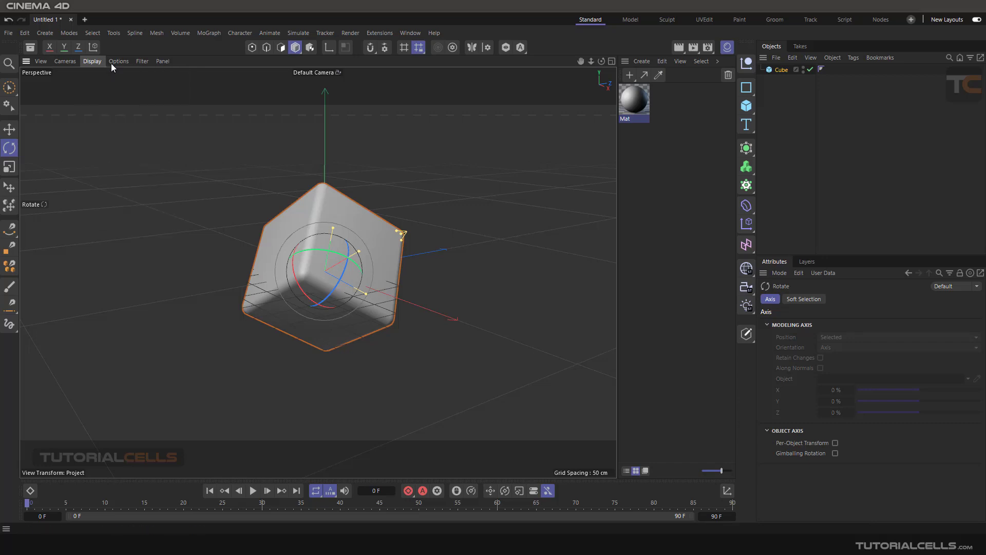
left_click(113, 63)
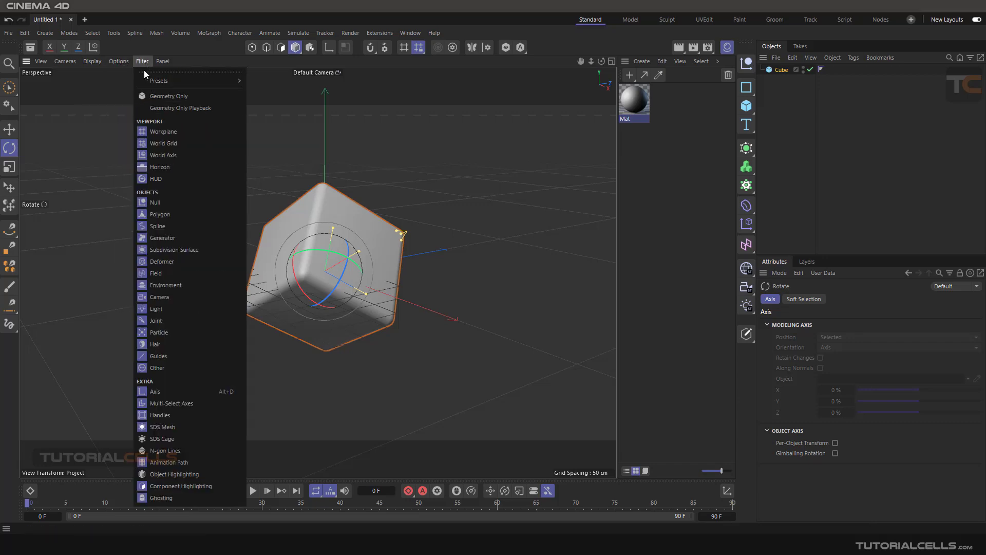
left_click(149, 132)
left_click(504, 279)
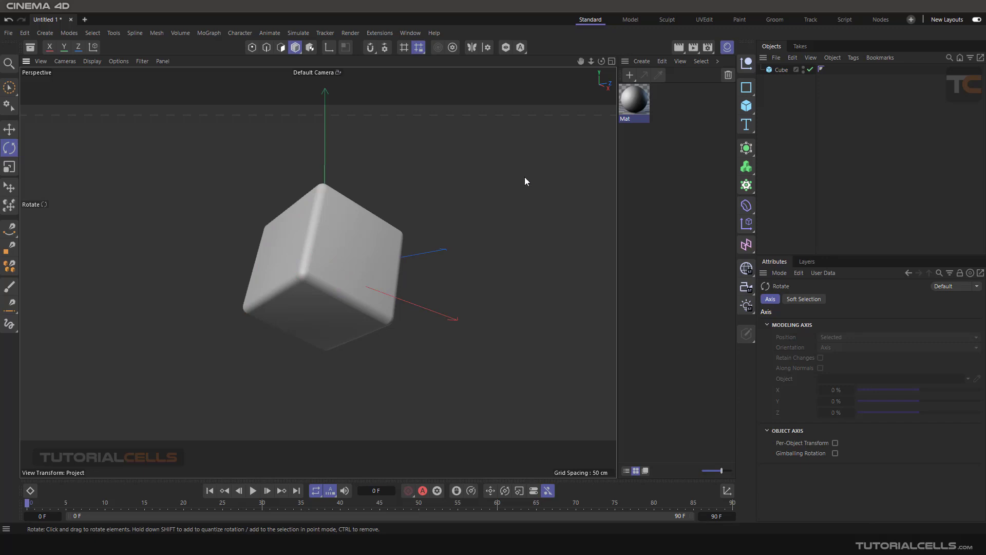
- Add a light and move it above and to the right of the cube
left_click(746, 304)
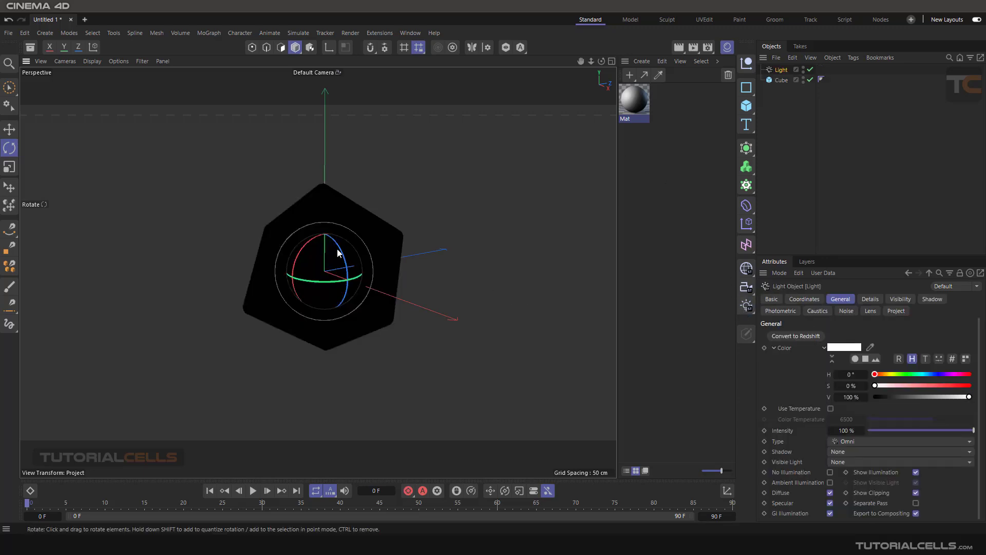
key("e")
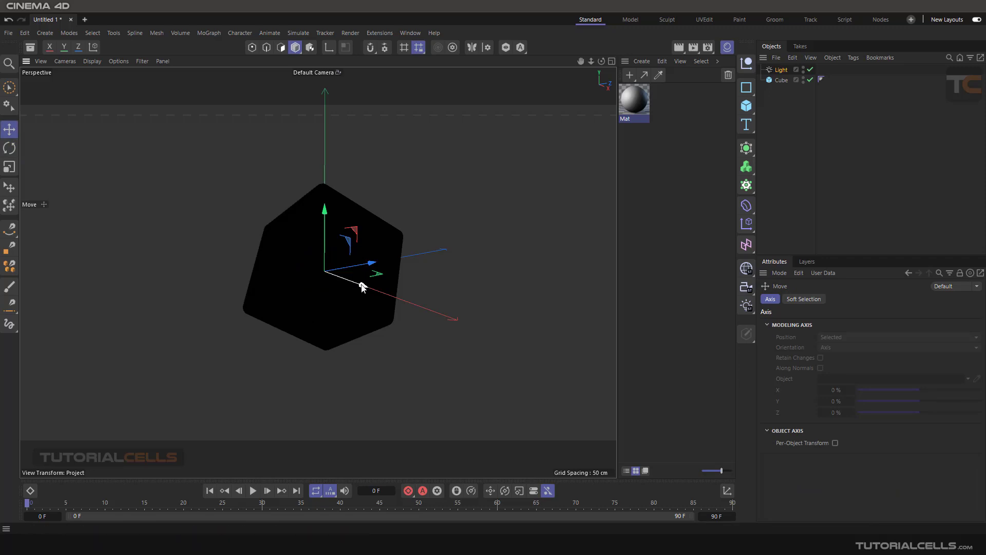
left_click_drag(361, 282, 464, 325)
left_click_drag(425, 246, 432, 130)
scroll(362, 244, "up", 4)
mouse_move(360, 244)
left_mouse_down("alt")
mouse_move(290, 241)
mouse_move(335, 291)
mouse_move(355, 259)
left_mouse_up("alt")
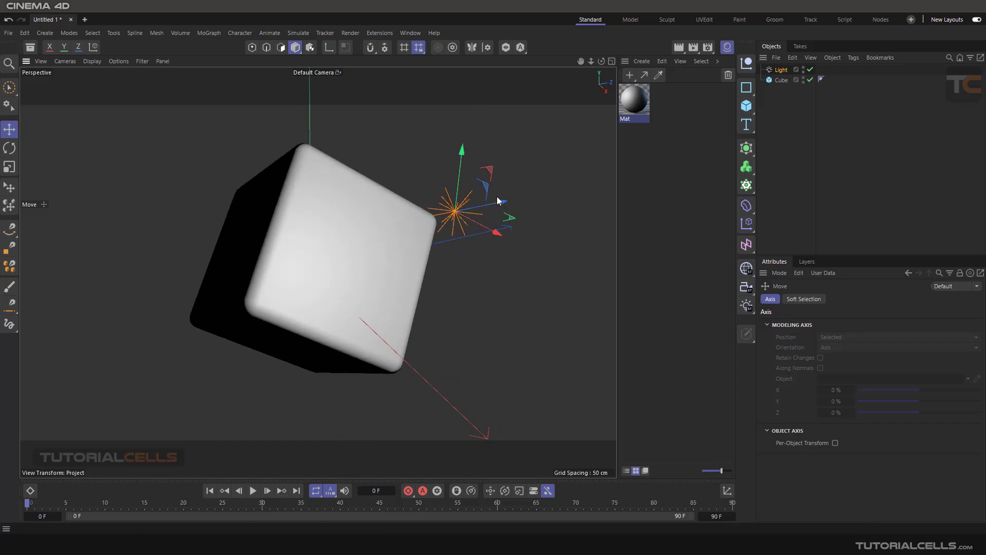
left_click_drag(498, 203, 391, 225)
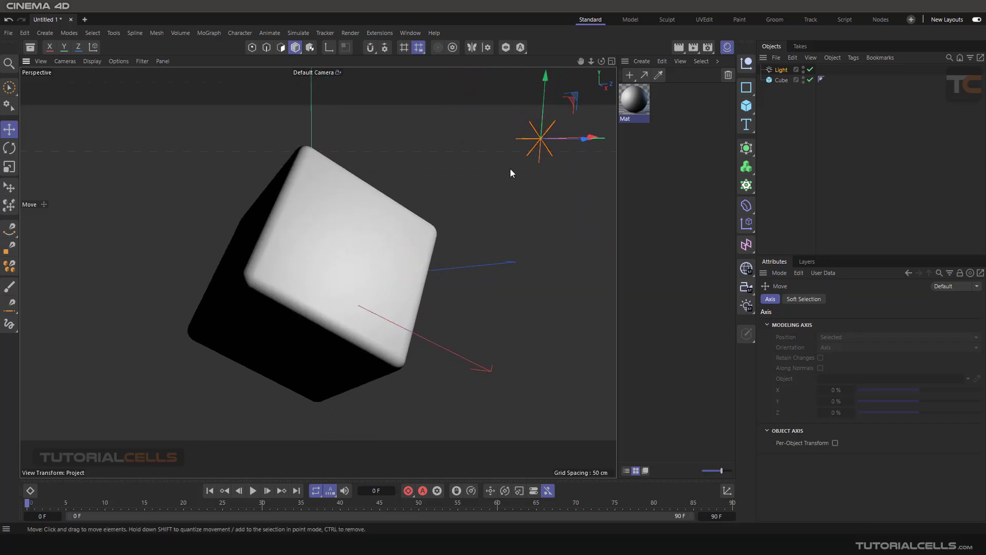
left_click_drag(510, 169, 514, 205, "alt")
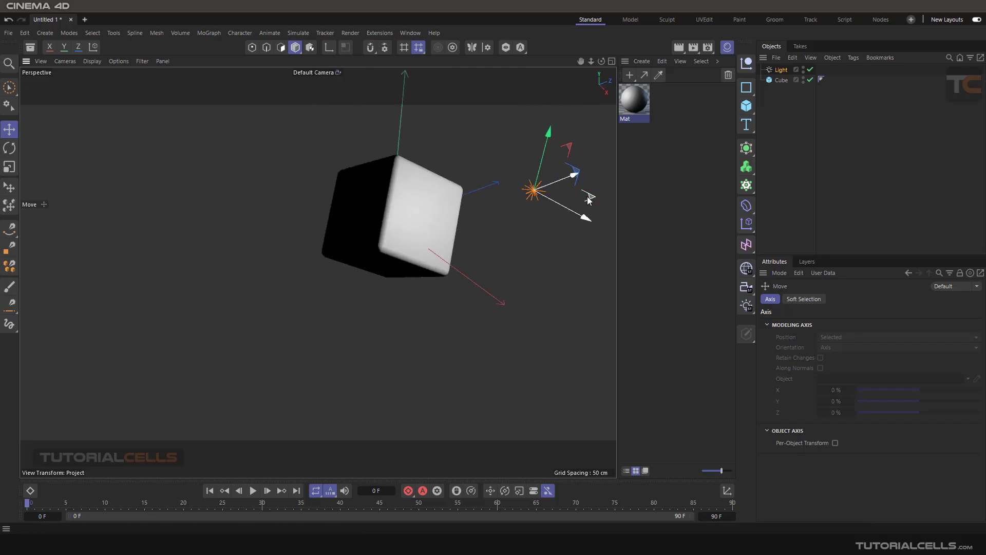
- Ctrl-drag the light to create Light.1 at the cube's lower left
left_click_drag(589, 201, 201, 319, "ctrl")
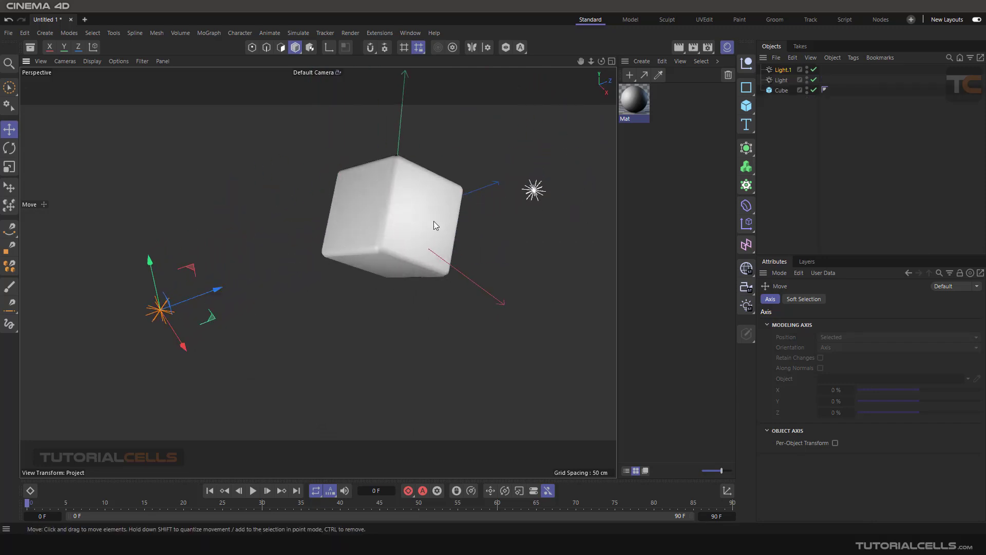
scroll(434, 221, "up", 5)
left_click_drag(406, 230, 409, 193, "alt")
middle_click_drag(409, 194, 377, 205, "alt")
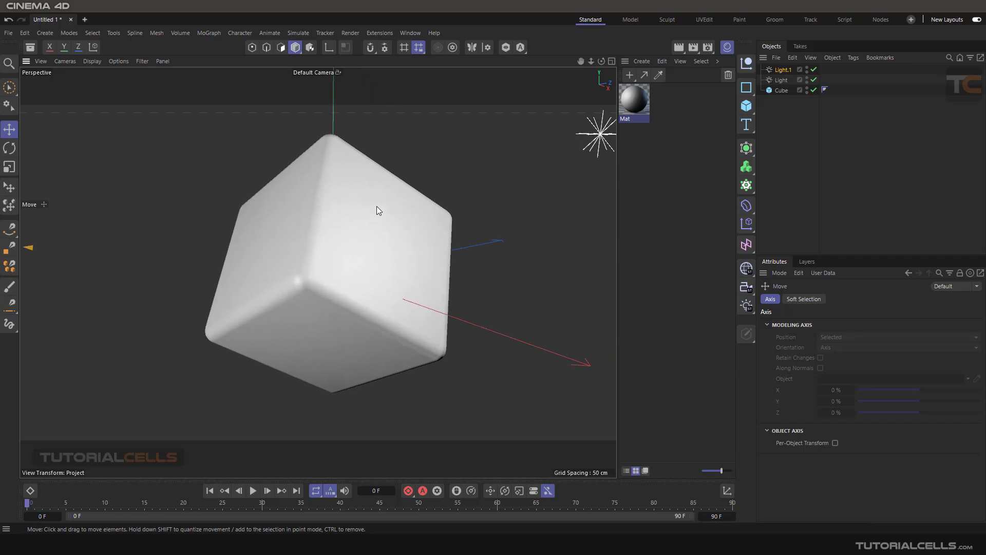
- Enable an Interactive Render Region and enlarge it to cover the cube
left_click(680, 47)
left_click(709, 123)
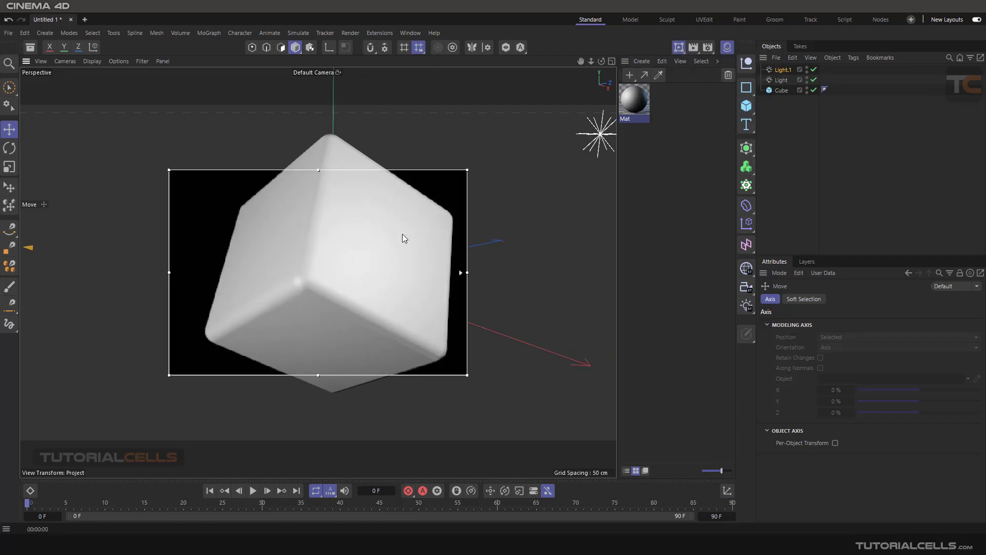
left_click_drag(461, 275, 554, 104)
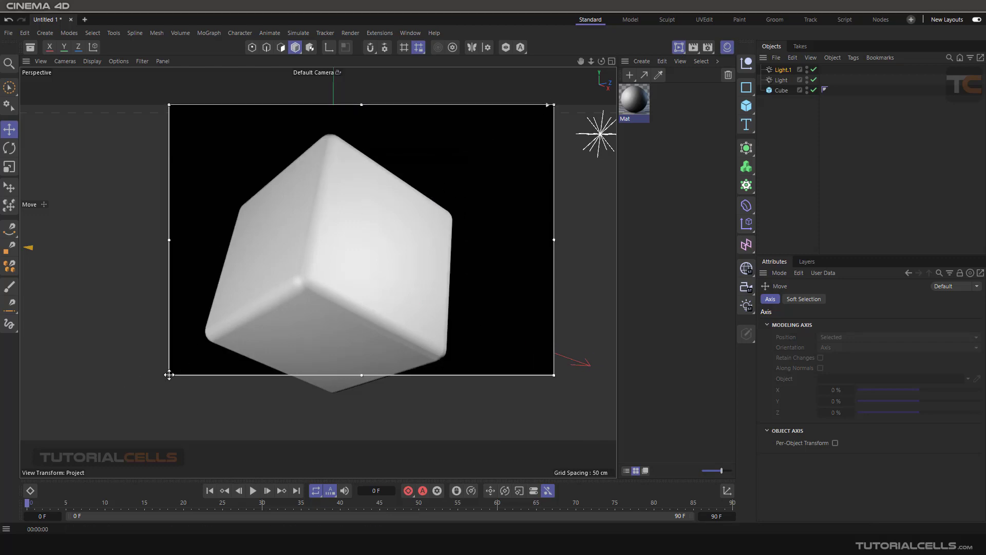
left_click_drag(169, 375, 96, 429)
scroll(362, 277, "up", 2)
scroll(362, 273, "up", 2)
mouse_move(396, 253)
left_mouse_down("alt")
mouse_move(363, 284)
mouse_move(394, 243)
mouse_move(354, 301)
mouse_move(330, 254)
mouse_move(363, 269)
mouse_move(395, 259)
left_mouse_up("alt")
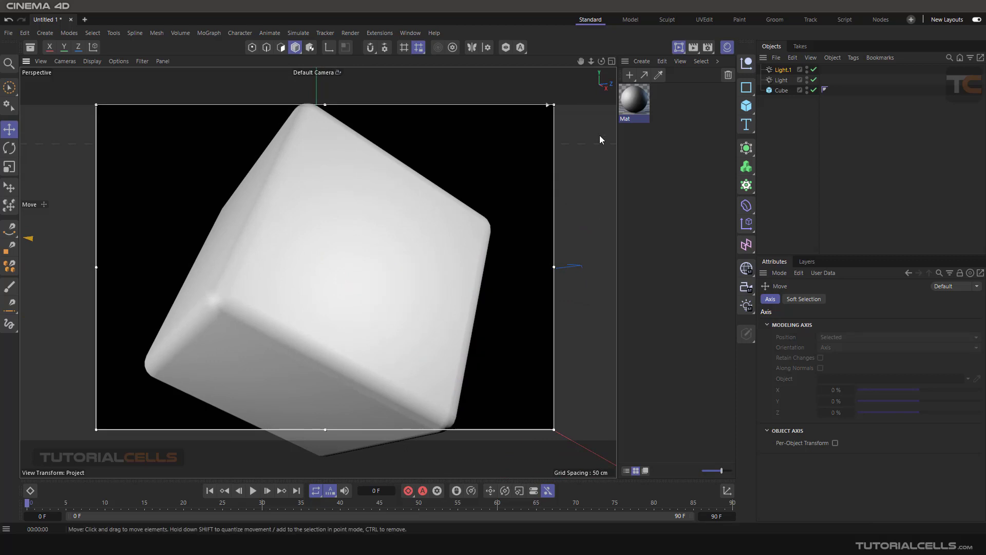
- Move Light.1 down along its Y axis
left_click(679, 51)
scroll(431, 239, "down", 6)
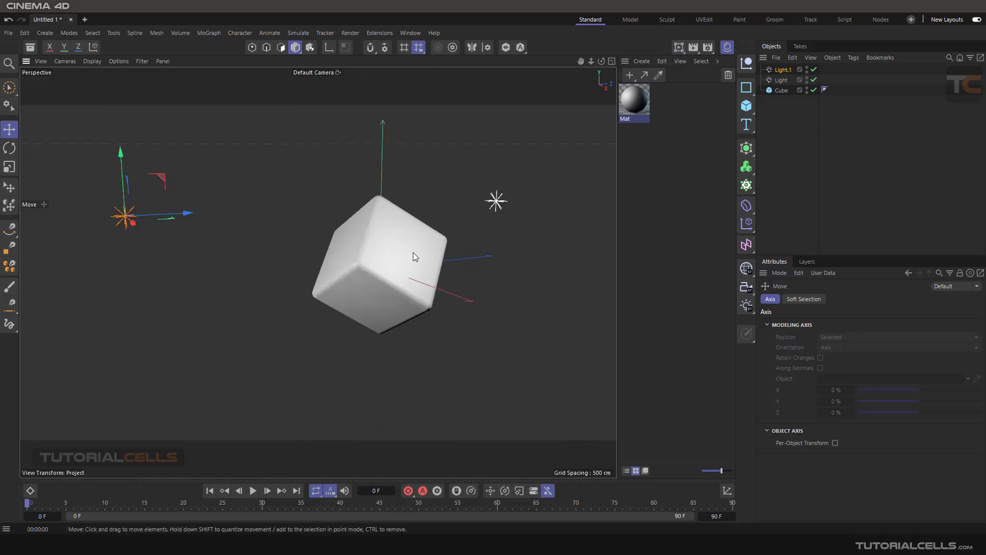
mouse_move(413, 252)
left_mouse_down("alt")
mouse_move(372, 270)
mouse_move(400, 264)
left_mouse_up("alt")
left_click_drag(104, 205, 136, 407)
scroll(510, 239, "up", 3)
- Raise the light named Light along Y and shift it along Z with the render preview on
left_click(512, 238)
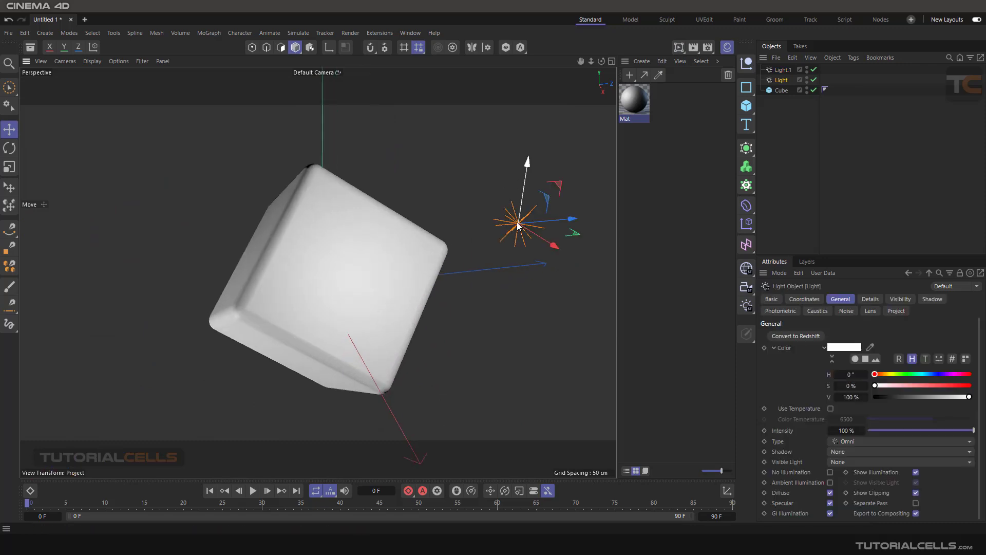
left_click_drag(512, 237, 392, 279, "alt")
left_click(679, 46)
scroll(375, 268, "up", 4)
scroll(391, 286, "down", 5)
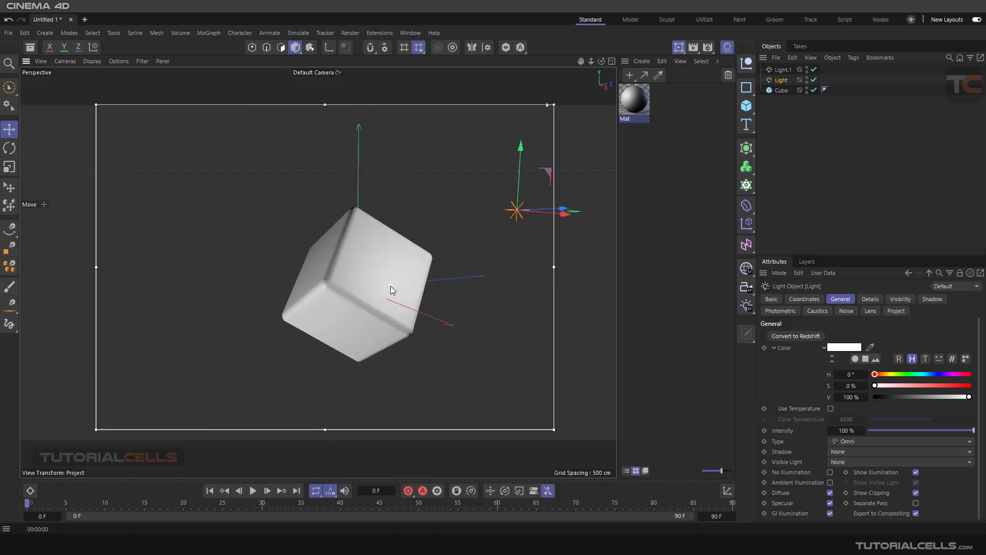
middle_click_drag(410, 254, 364, 282, "alt")
mouse_move(464, 210)
left_mouse_down()
mouse_move(466, 146)
mouse_move(465, 241)
mouse_move(468, 192)
left_mouse_up()
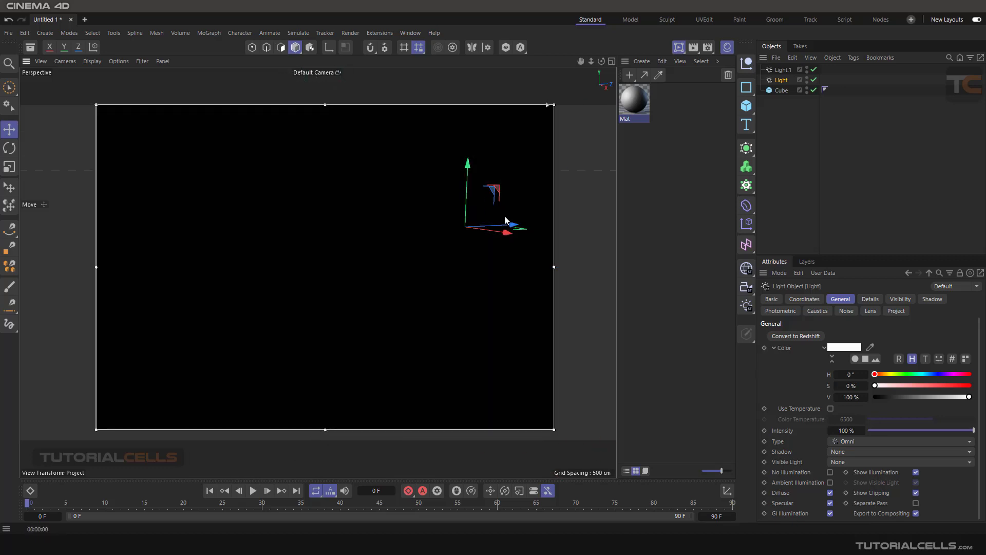
left_click_drag(510, 224, 443, 217)
scroll(477, 226, "up", 1)
scroll(476, 226, "down", 5)
scroll(399, 262, "up", 5)
scroll(408, 269, "up", 3)
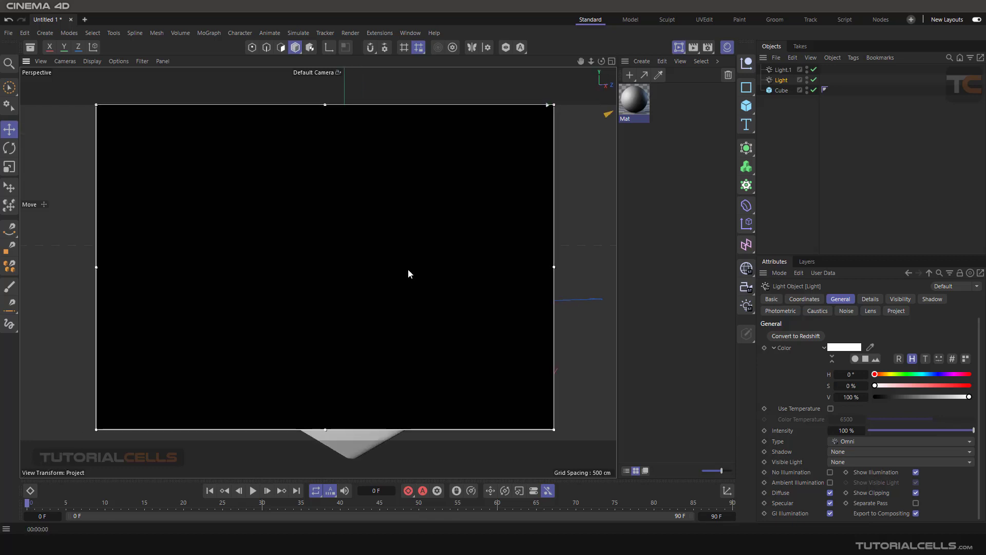
- Open Mat in the Material Editor and browse the Lumas tabs through to Anisotropy
double_click(625, 103)
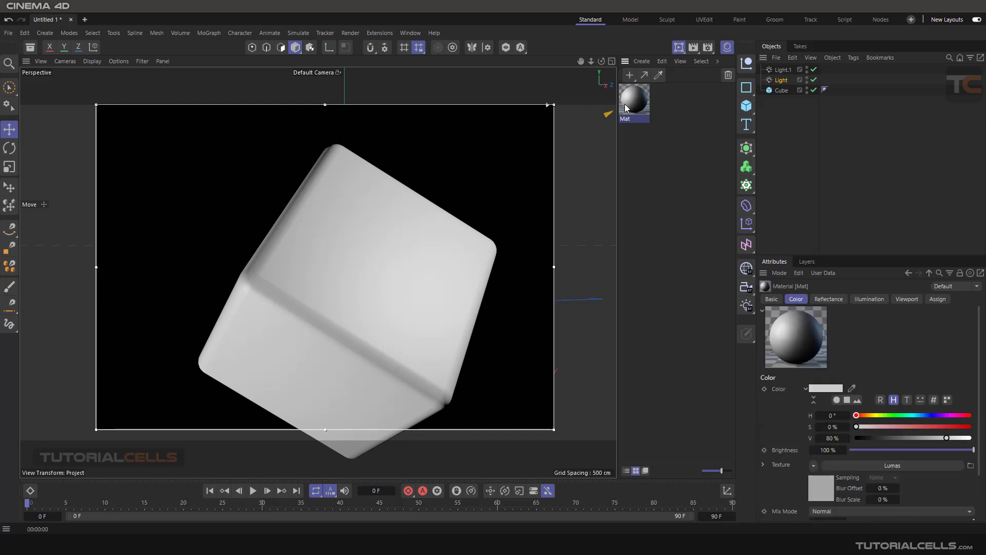
left_click_drag(704, 97, 648, 84)
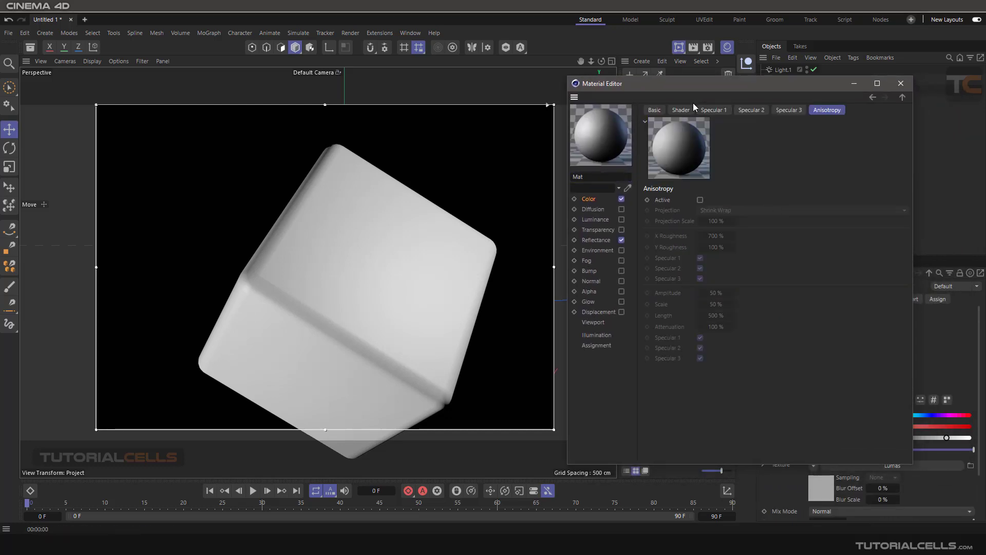
left_click(655, 110)
left_click(681, 110)
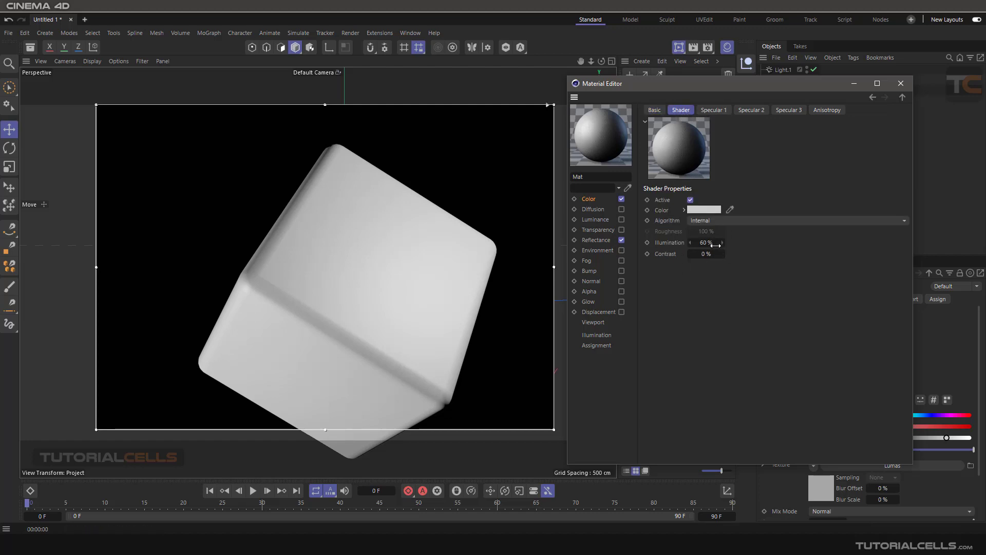
left_click(722, 111)
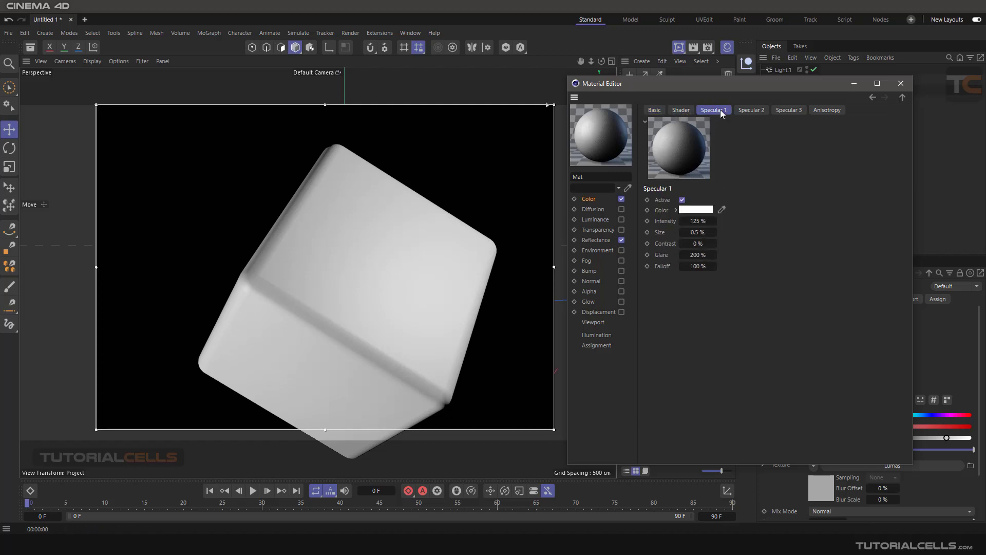
left_click(748, 112)
left_click(791, 111)
left_click(826, 110)
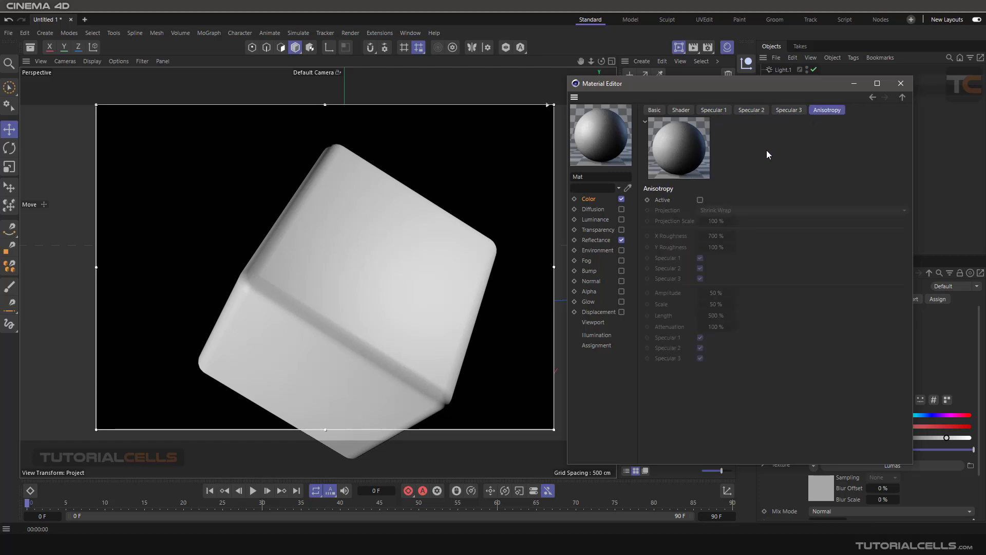
- Tick Active on the Lumas Anisotropy tab and view the brushed highlight on the cube
left_click(700, 200)
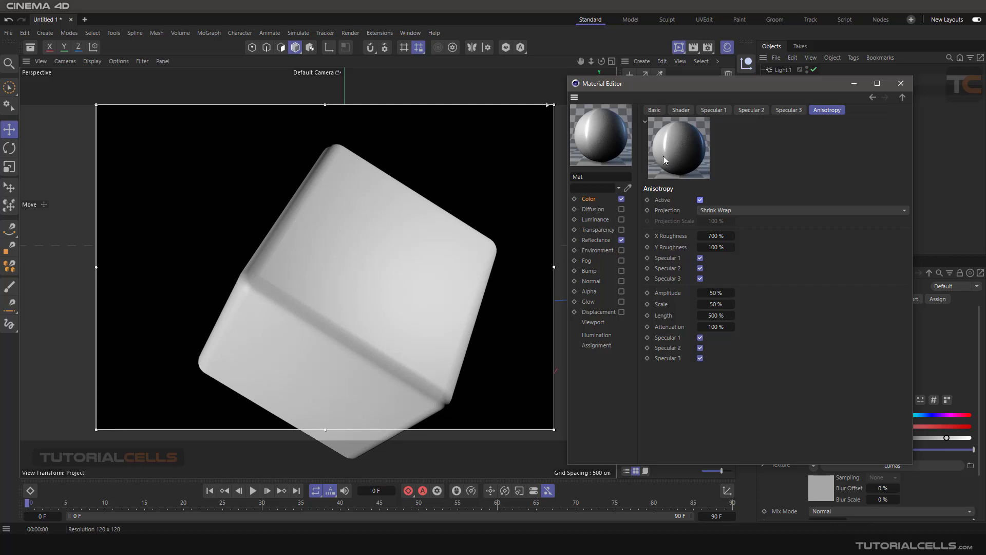
mouse_move(433, 238)
left_mouse_down("alt")
mouse_move(418, 254)
mouse_move(432, 245)
left_mouse_up("alt")
left_click(418, 161)
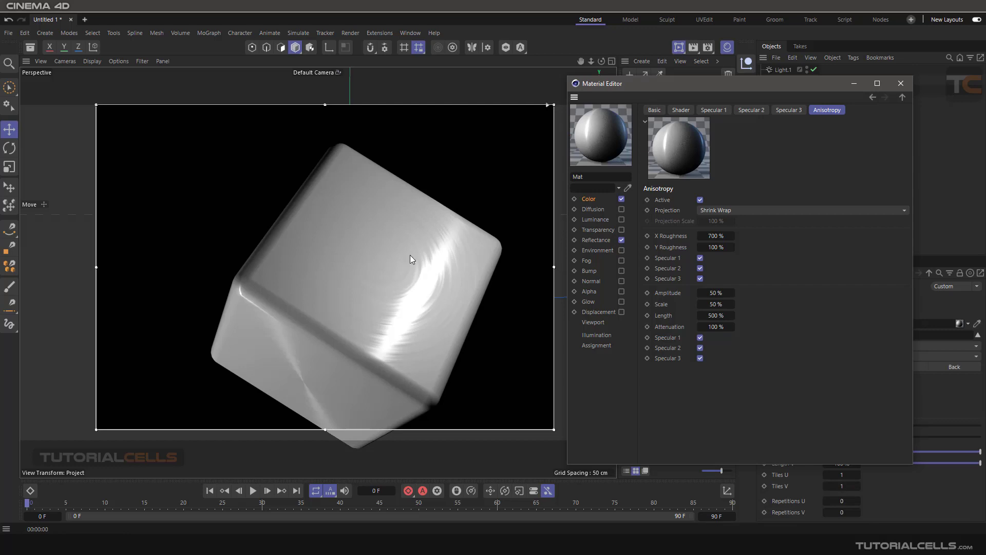
mouse_move(410, 256)
left_mouse_down("alt")
mouse_move(406, 266)
mouse_move(422, 266)
left_mouse_up("alt")
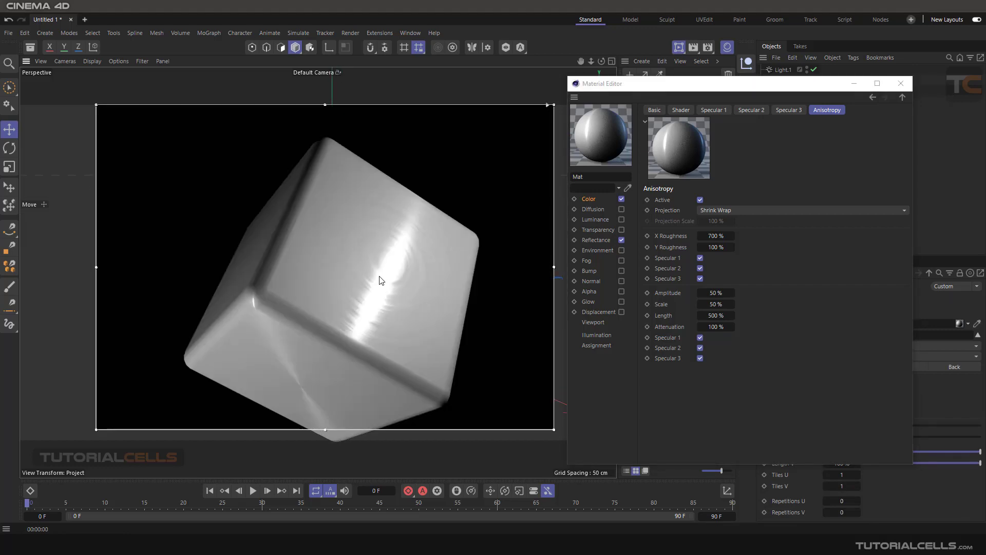
scroll(394, 276, "up", 1)
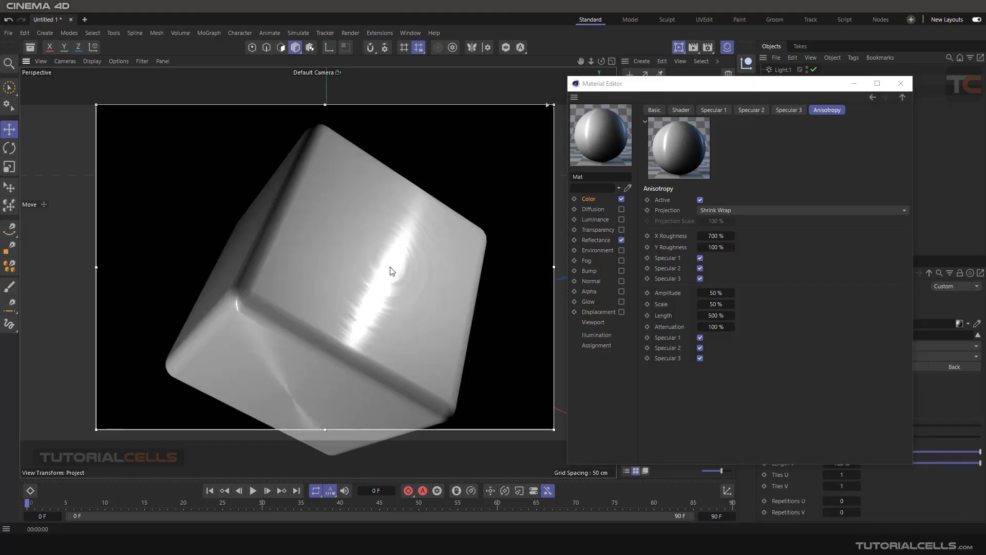
scroll(390, 266, "up", 1)
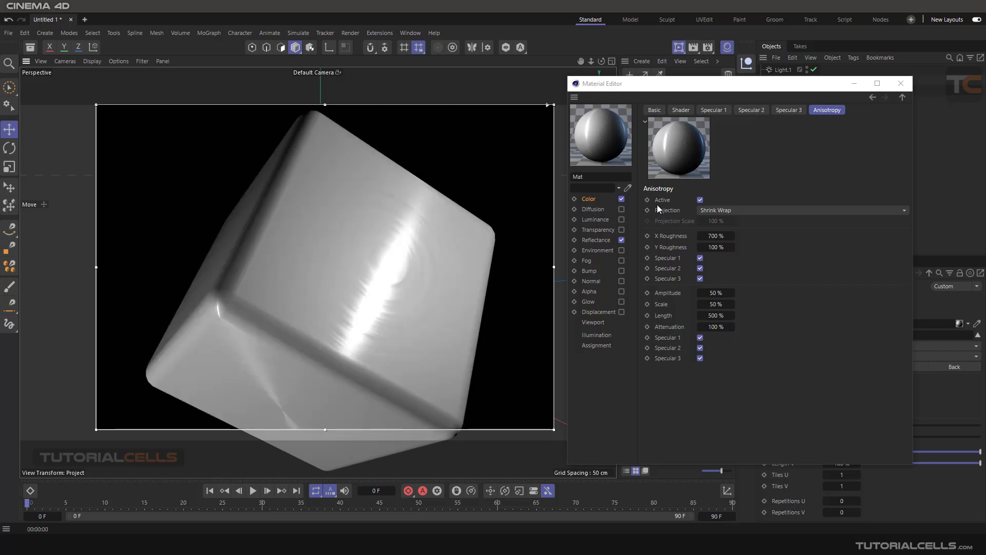
- Lower the Color channel's brightness value from 80% to 15%
left_click(655, 111)
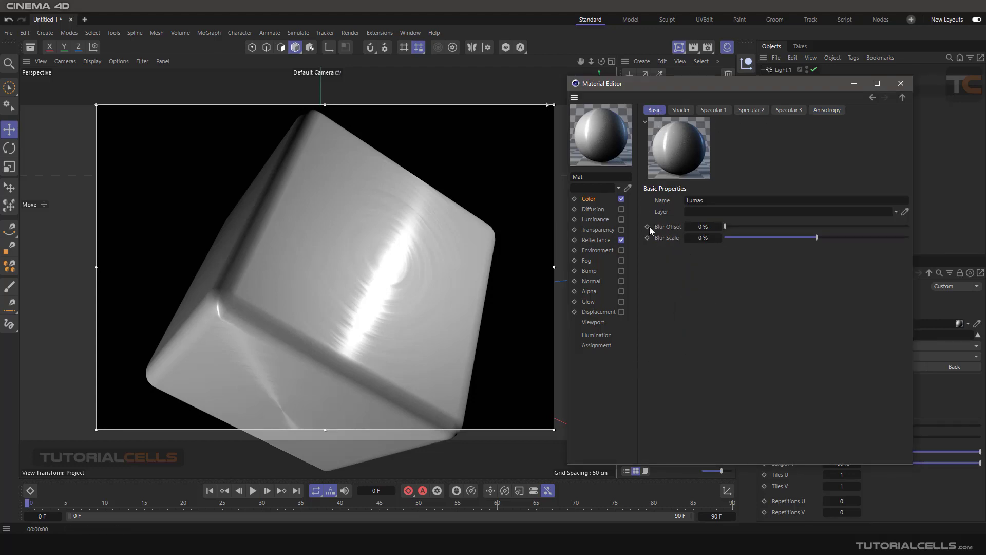
left_click(587, 199)
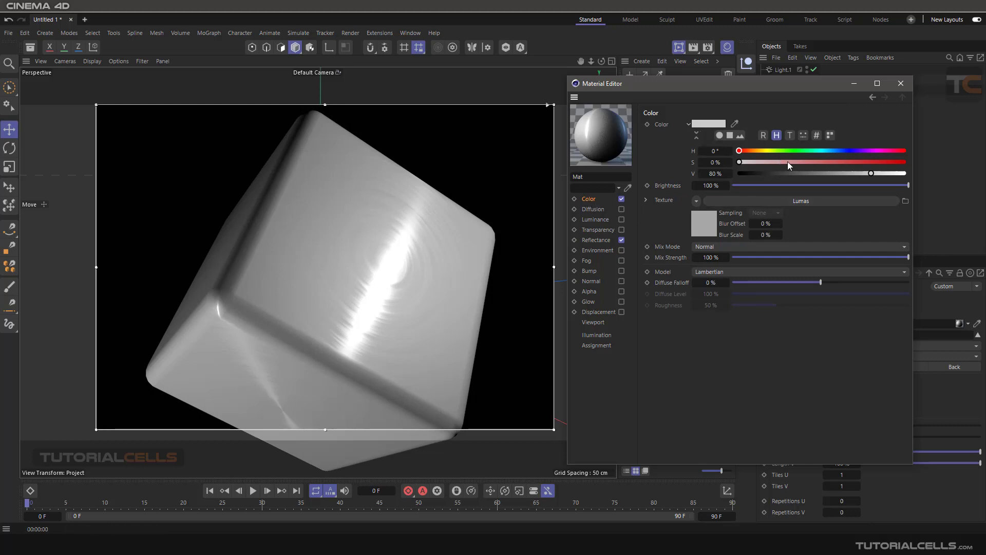
left_click_drag(820, 171, 769, 173)
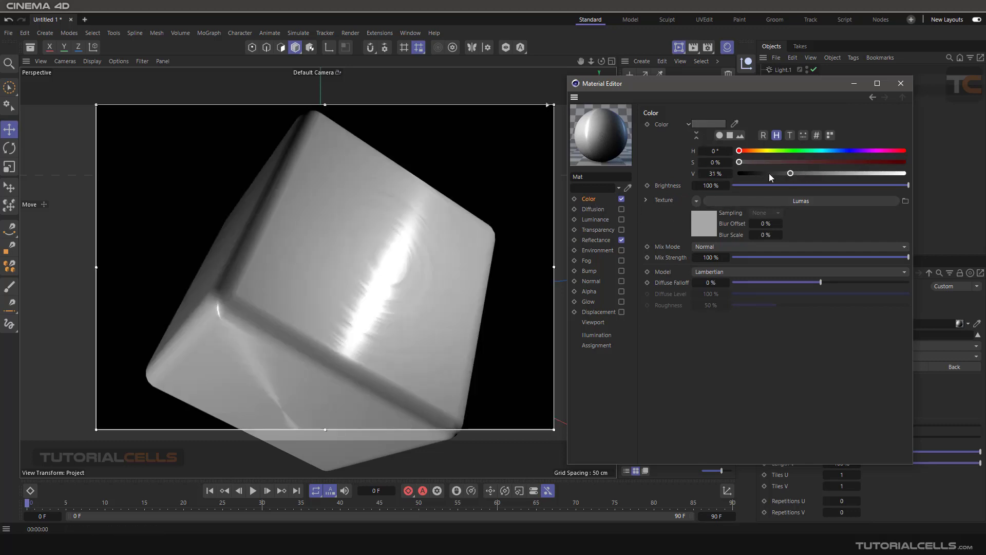
left_click(769, 173)
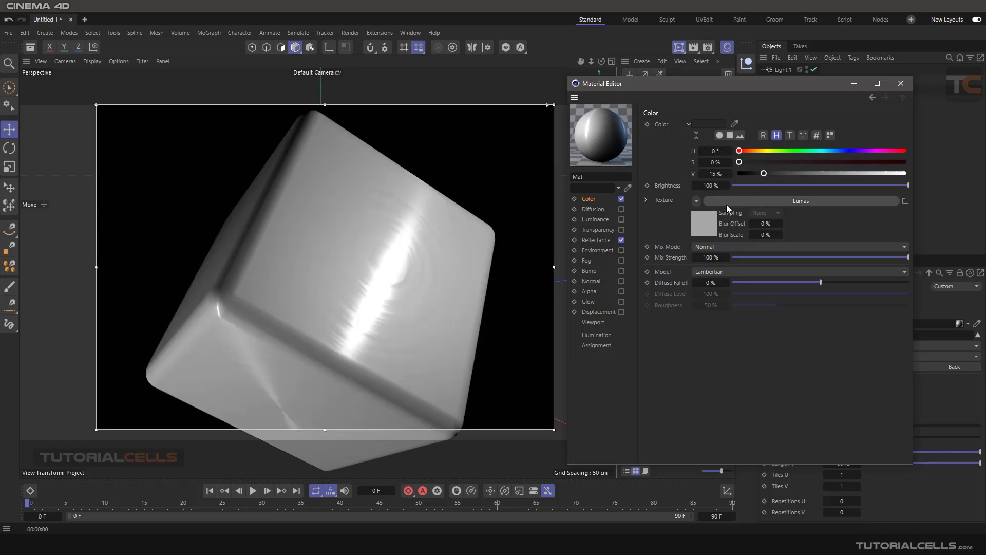
- Try Multiply texture Mix Mode, revert it to Normal, and reopen the Lumas shader settings
left_click(704, 246)
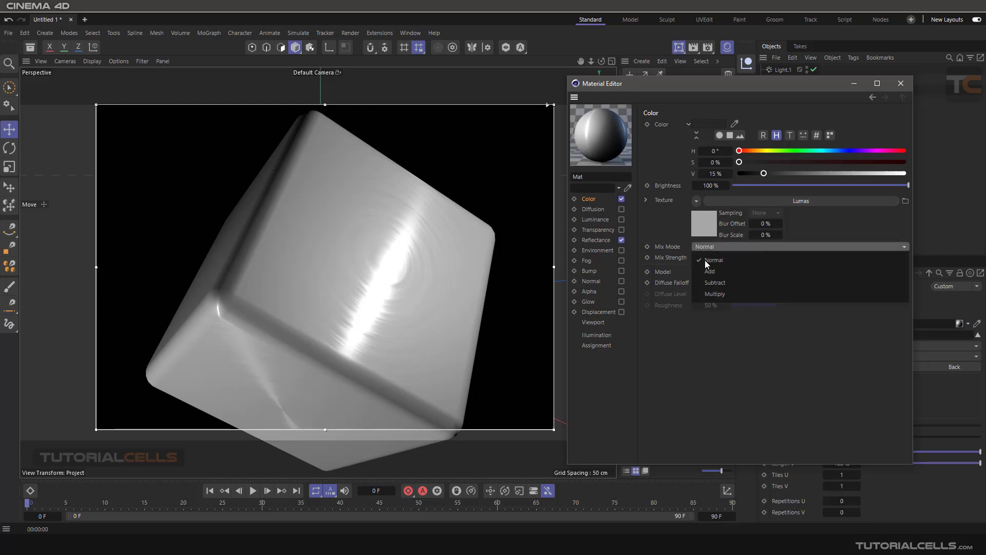
left_click(714, 287)
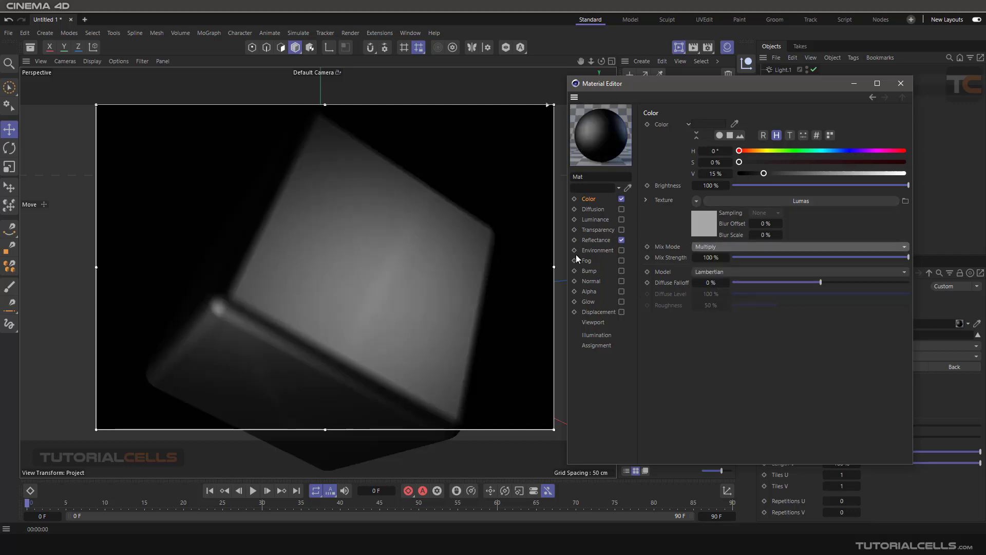
left_click(717, 247)
left_click(720, 261)
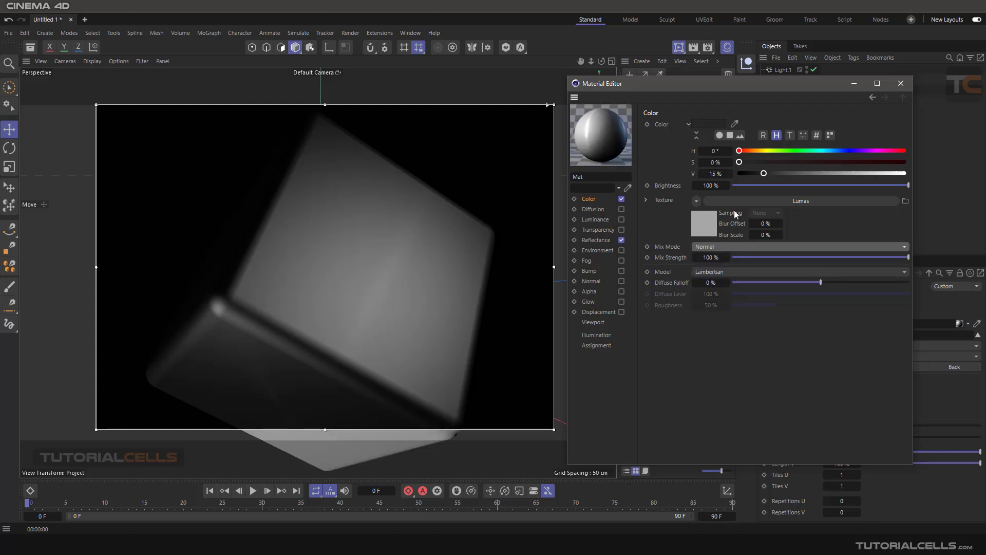
left_click(737, 201)
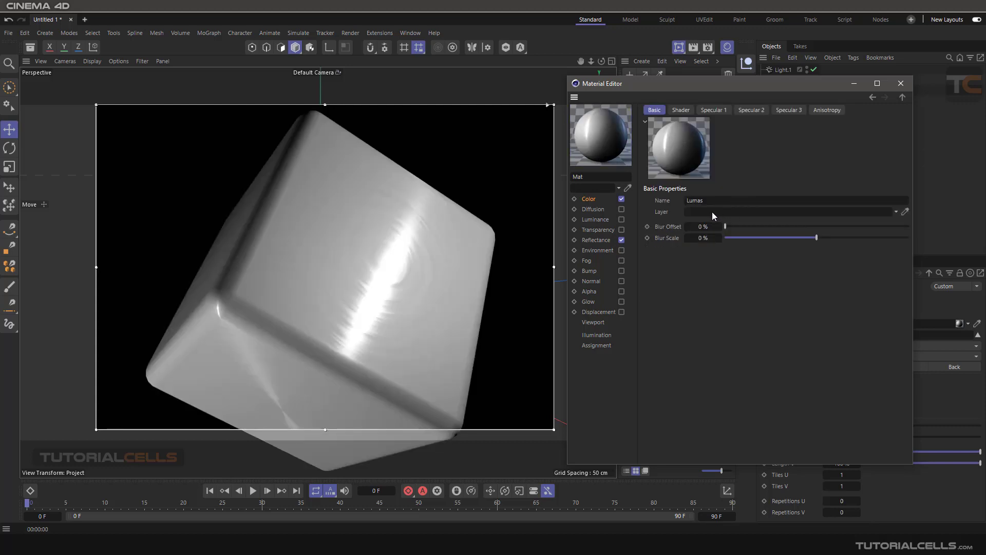
- Set the Lumas shader colour to grey RGB 123 and check the Algorithm options
left_click(683, 110)
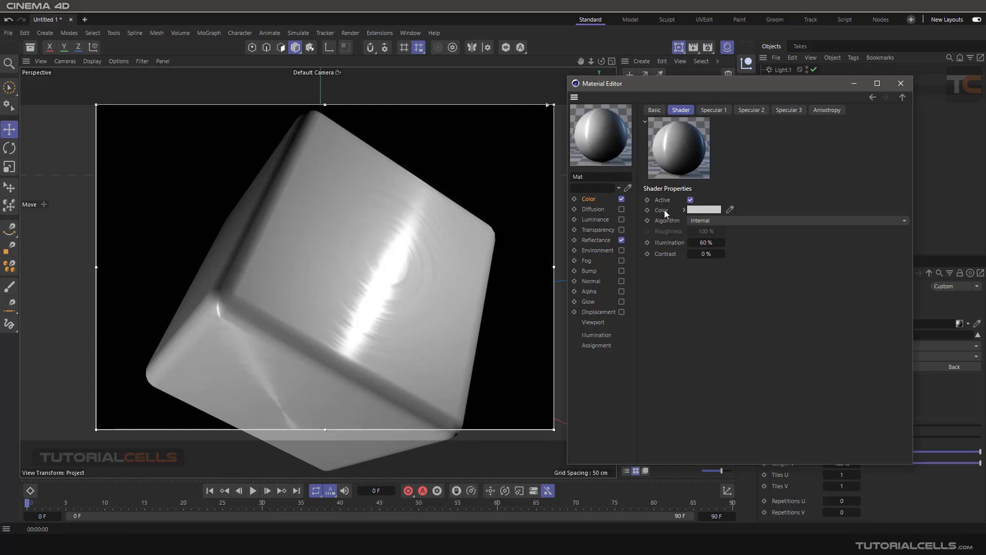
left_click(702, 211)
left_click(604, 300)
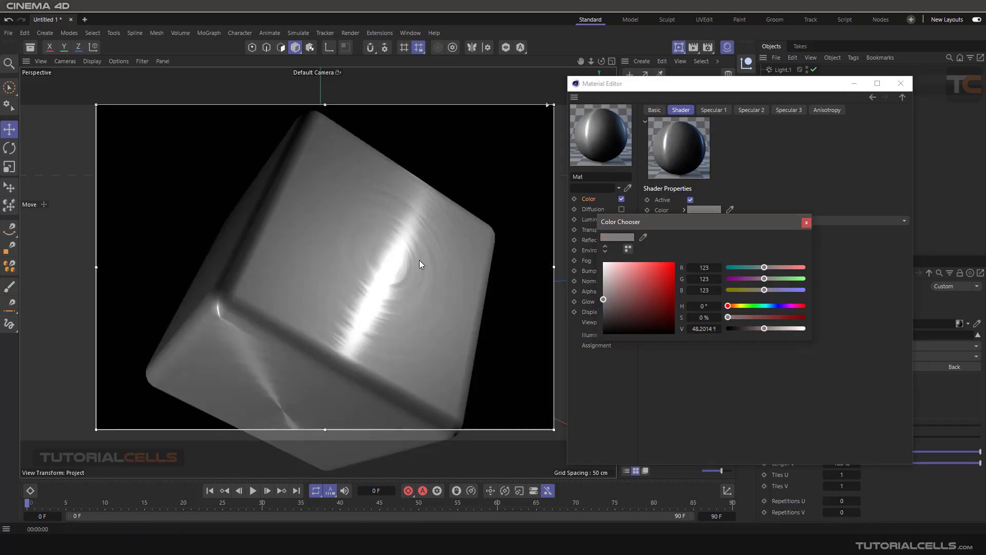
left_click(806, 222)
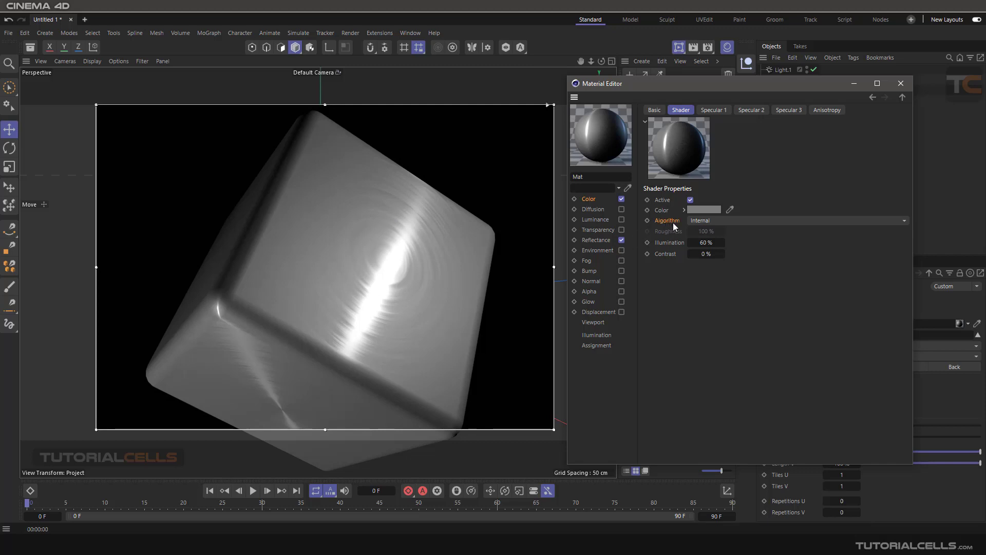
left_click(711, 222)
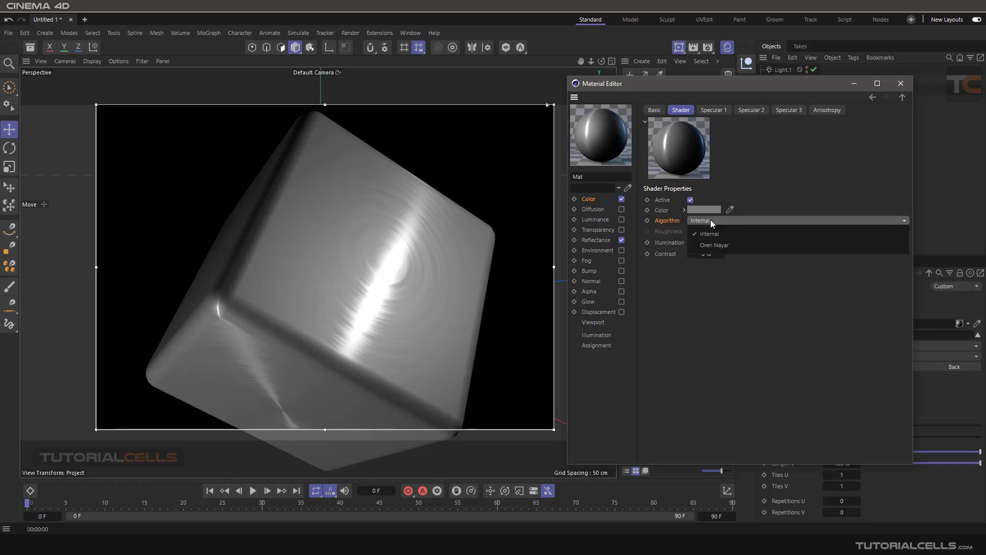
- Switch the Lumas shader to the Oren Nayar algorithm with Roughness at 100%
left_click(713, 247)
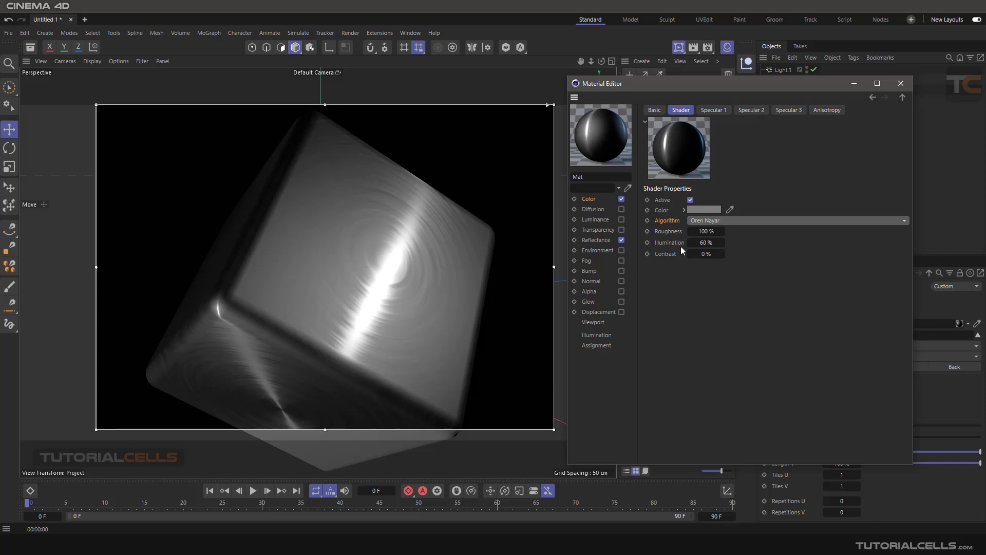
left_click_drag(707, 232, 726, 239)
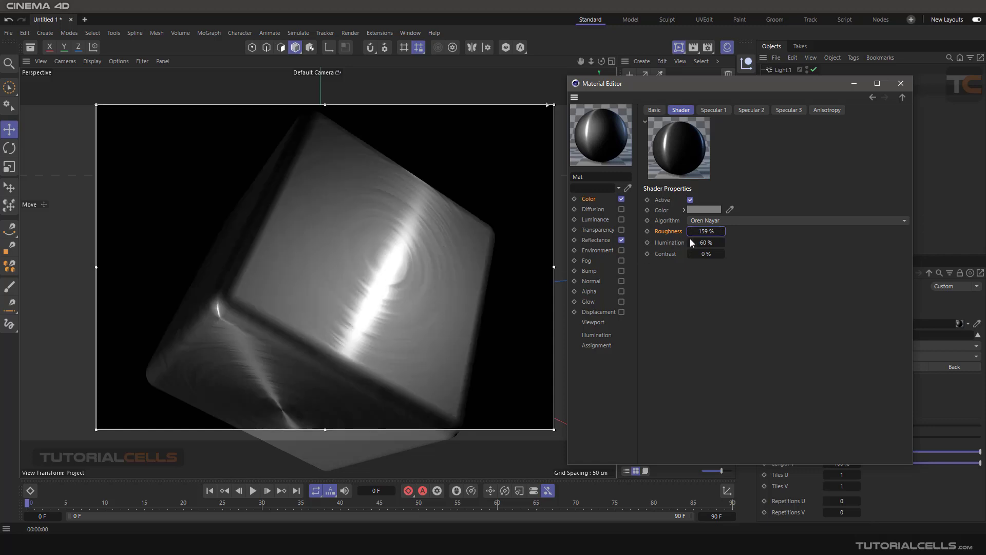
right_click(723, 233)
- Set Illumination to 60% after testing higher values, and reset Contrast to 0%
left_click_drag(693, 243, 724, 243)
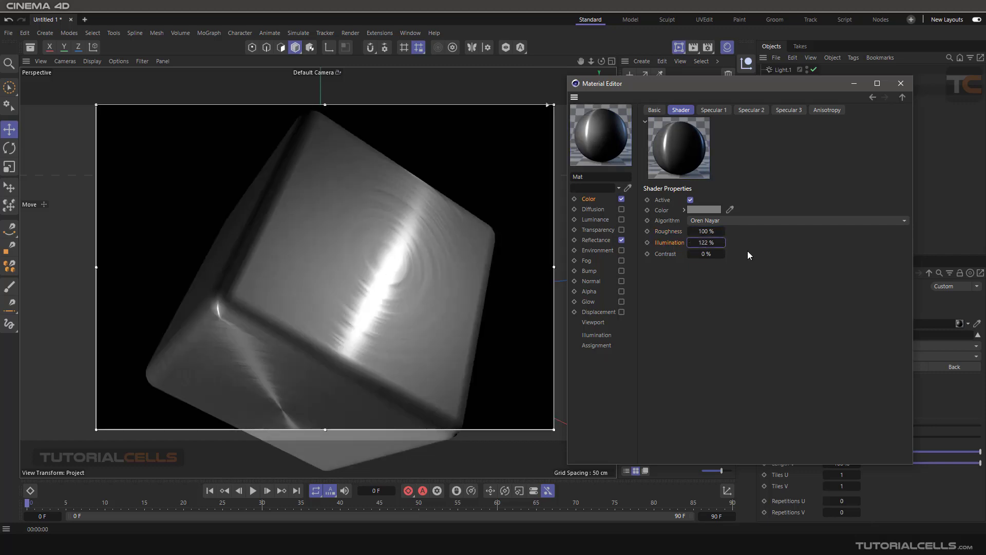
left_click_drag(708, 243, 743, 243)
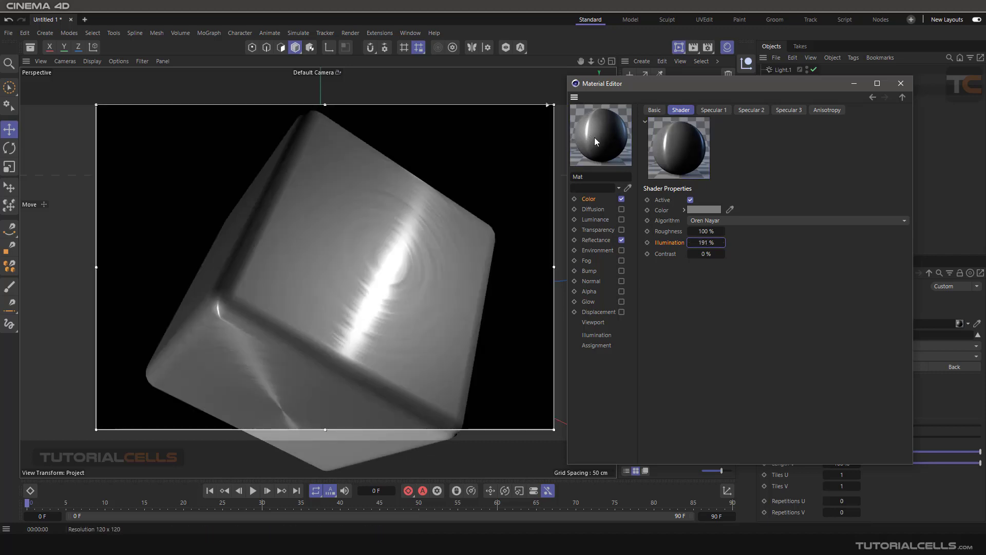
left_click_drag(723, 243, 722, 243)
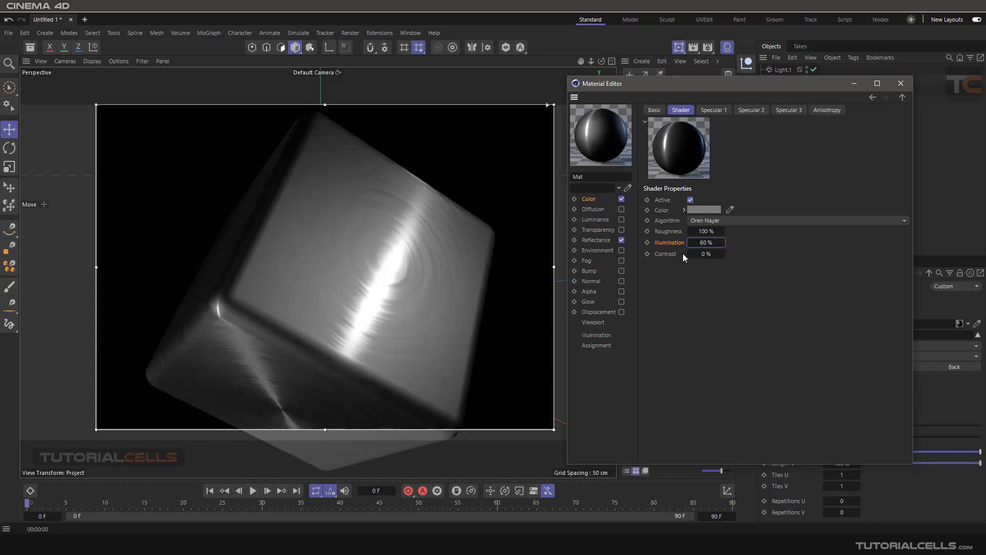
left_click_drag(690, 253, 682, 254)
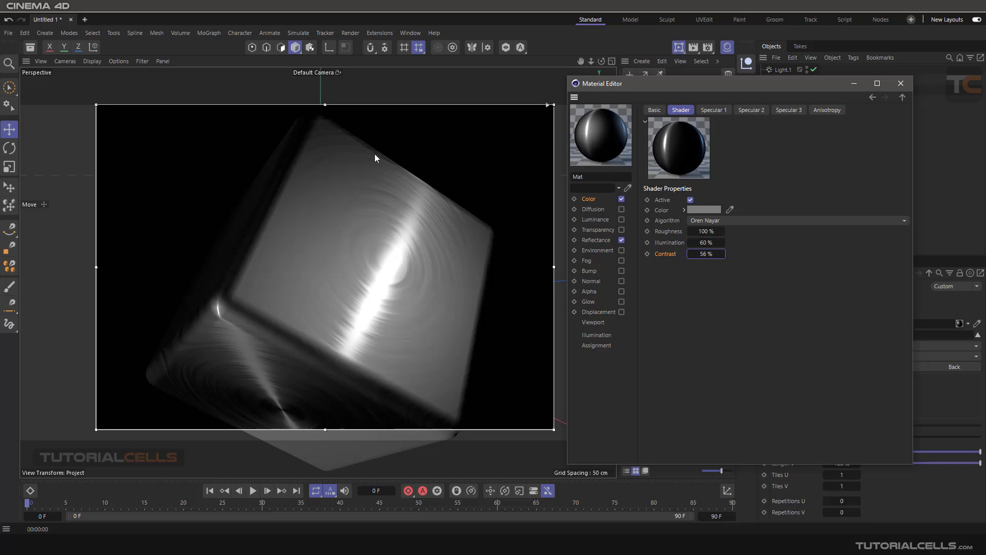
right_click(723, 252)
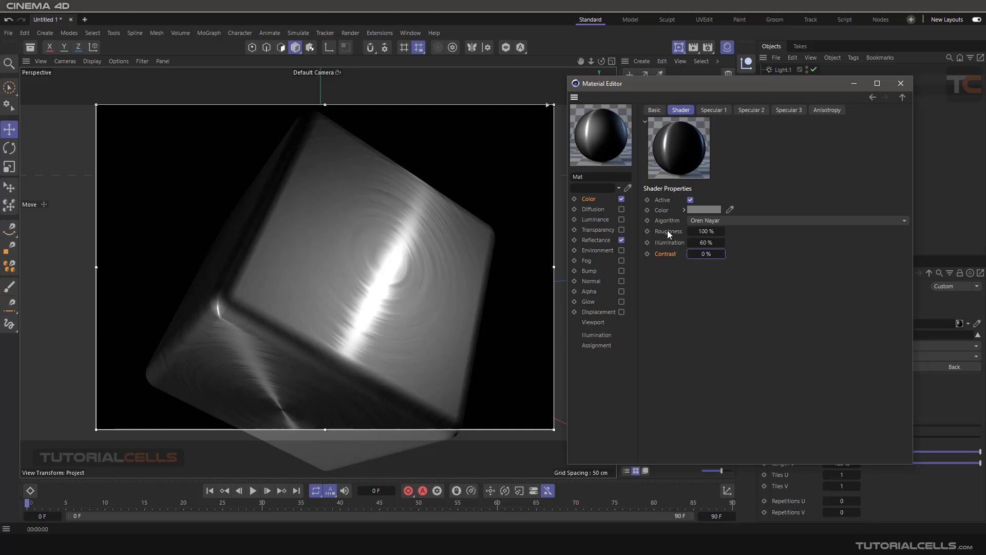
- Make the first specular highlight's colour red
left_click(715, 111)
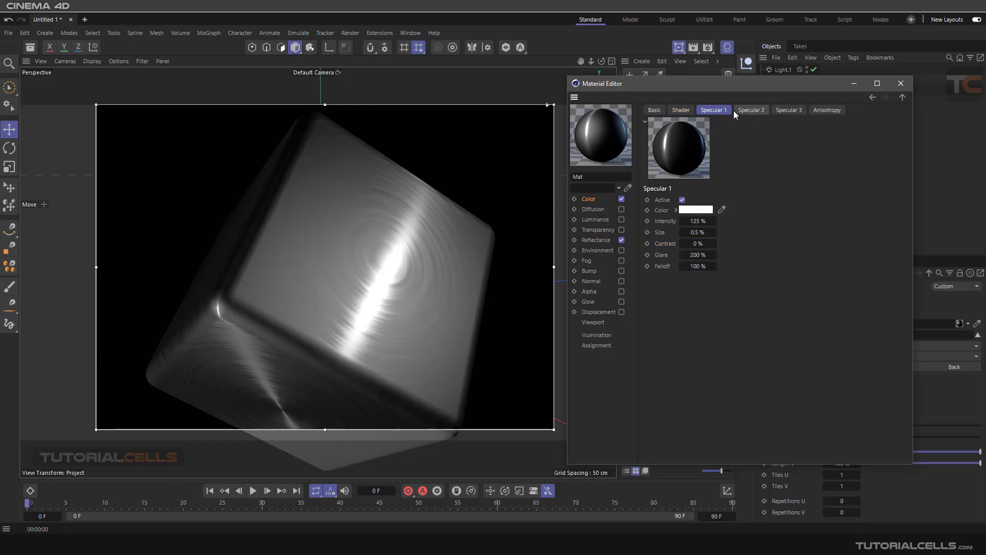
left_click(765, 112)
left_click(726, 112)
left_click(683, 200)
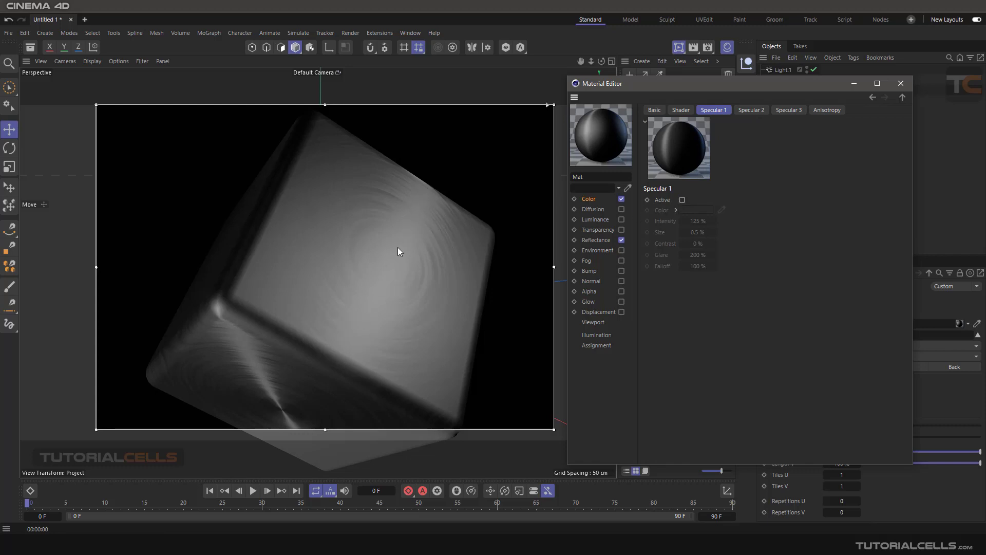
left_click(683, 200)
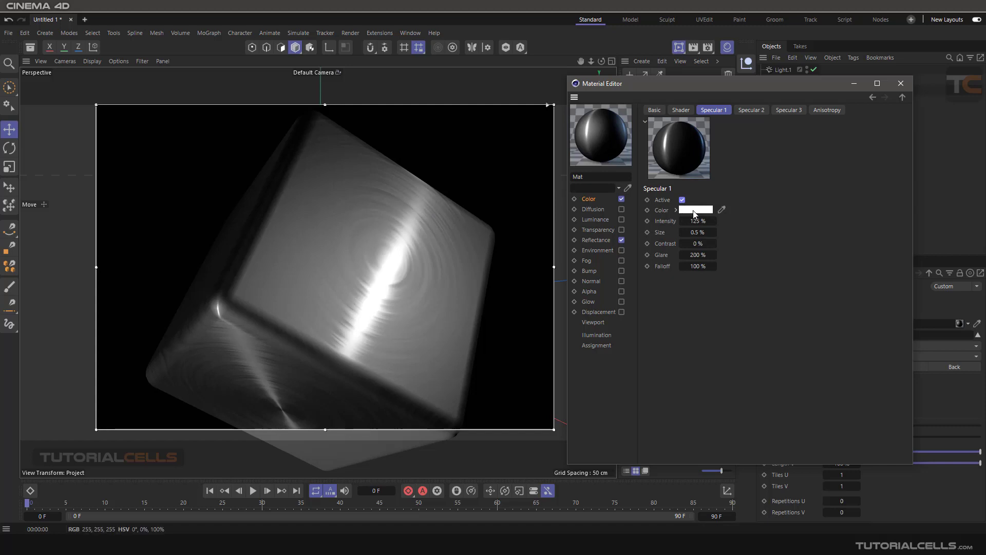
left_click(695, 210)
left_click(663, 263)
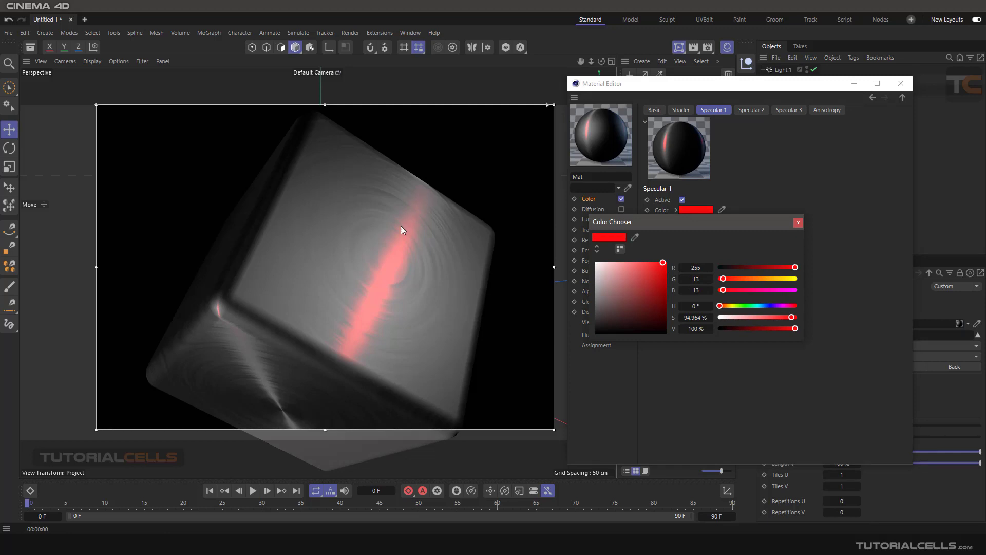
left_click(797, 223)
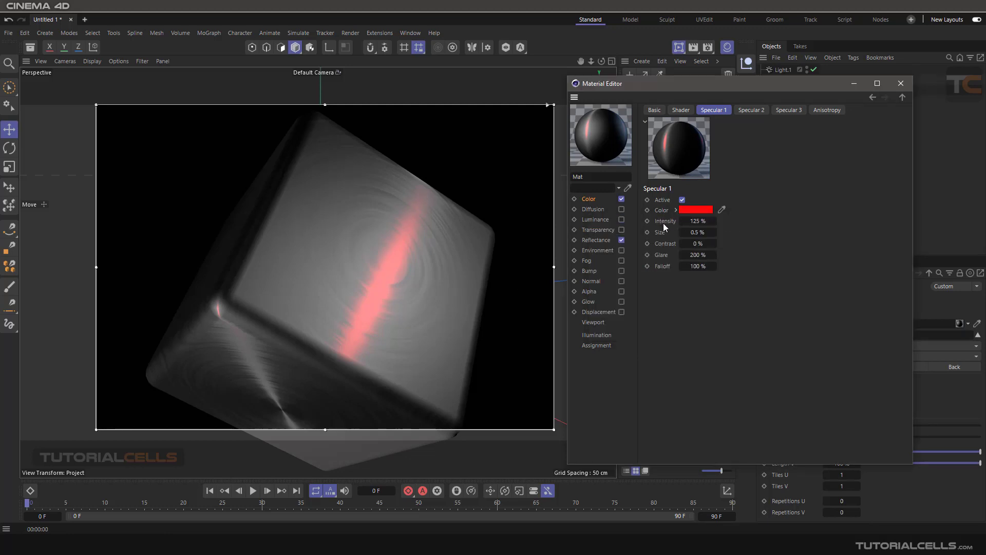
- Set the first specular to 125% intensity and 0.5% size, with Glare raised to 306%
left_click_drag(697, 220, 716, 221)
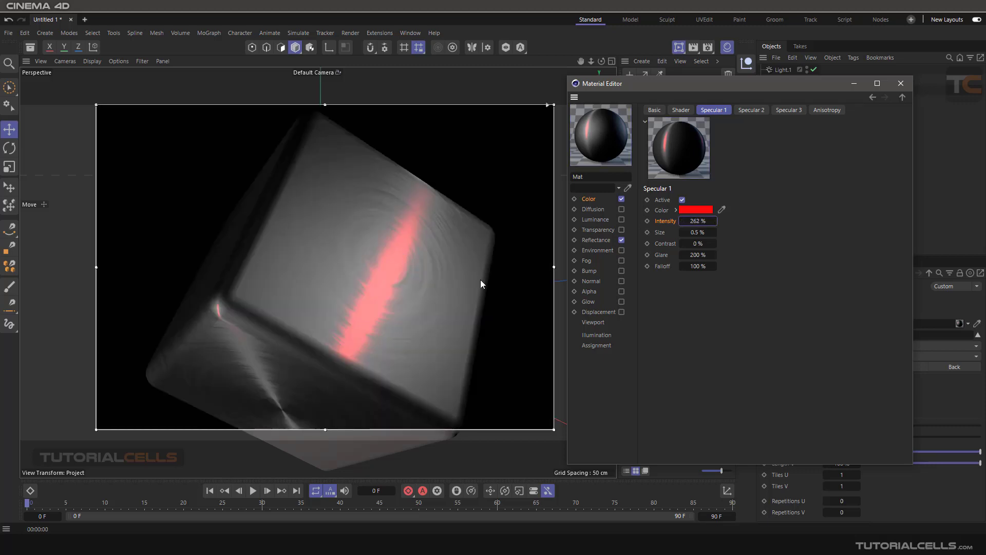
left_click_drag(692, 226, 718, 233)
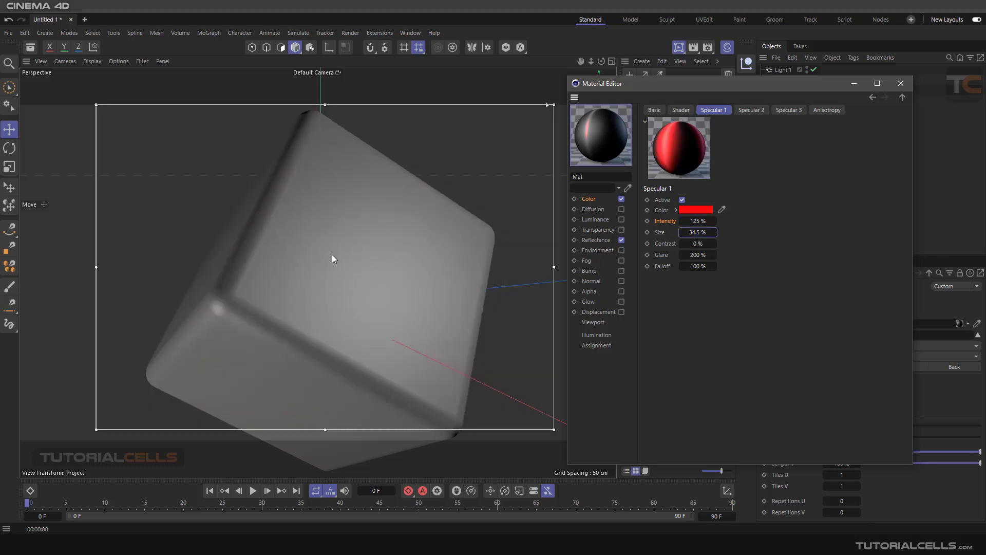
right_click(714, 234)
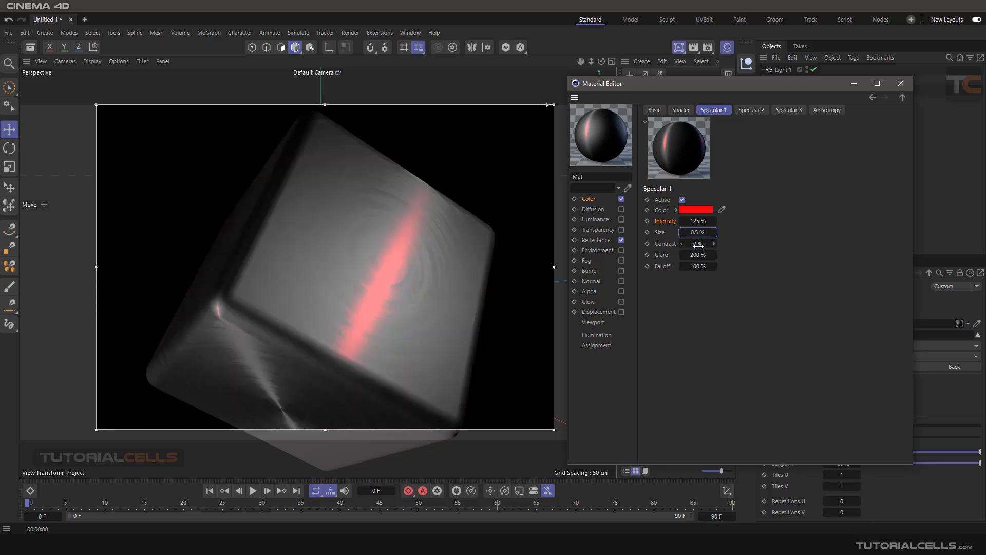
left_click_drag(698, 246, 711, 244)
left_click_drag(694, 256, 714, 255)
- Deactivate the material's anisotropy and toggle the second specular layer's Active setting
left_click(832, 112)
left_click(700, 200)
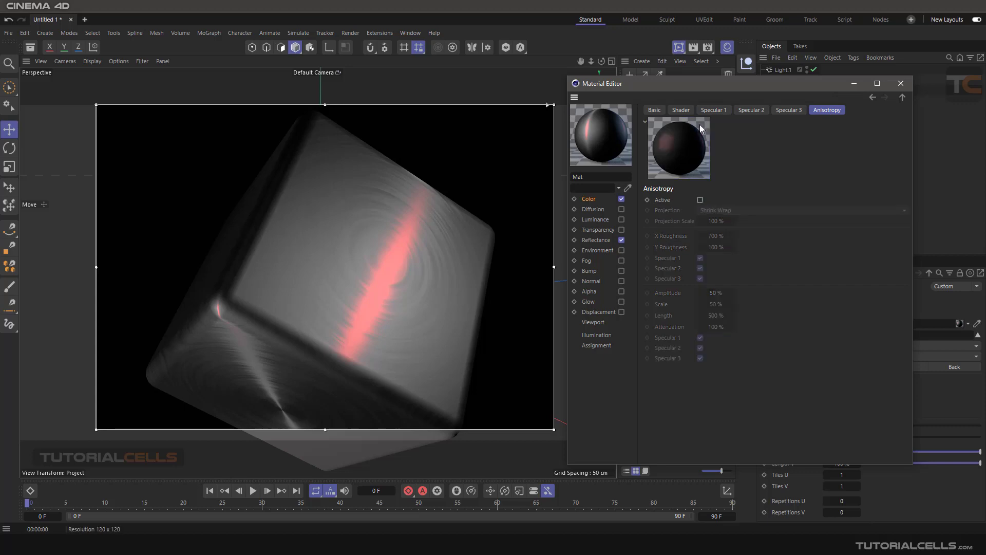
left_click(714, 110)
left_click(751, 110)
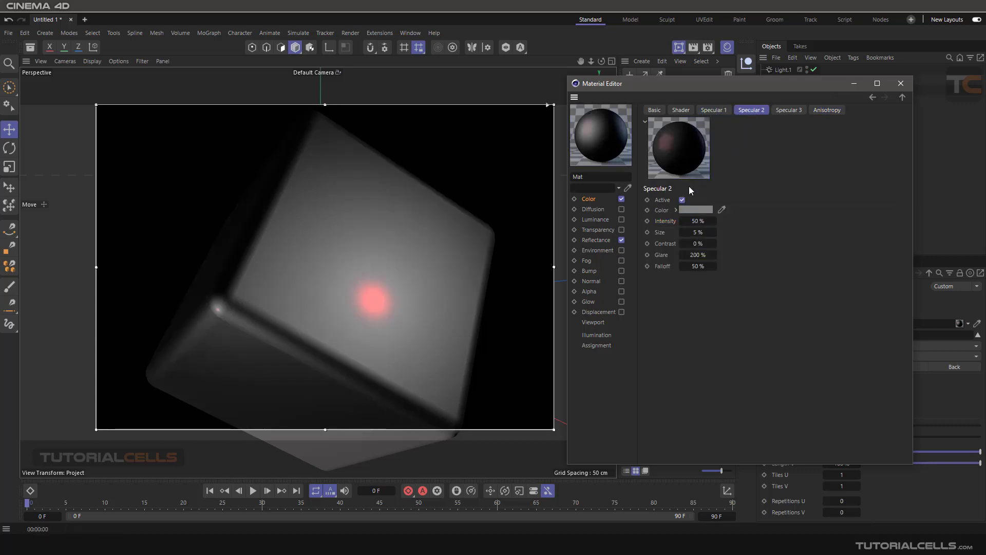
left_click(682, 200)
left_click(786, 111)
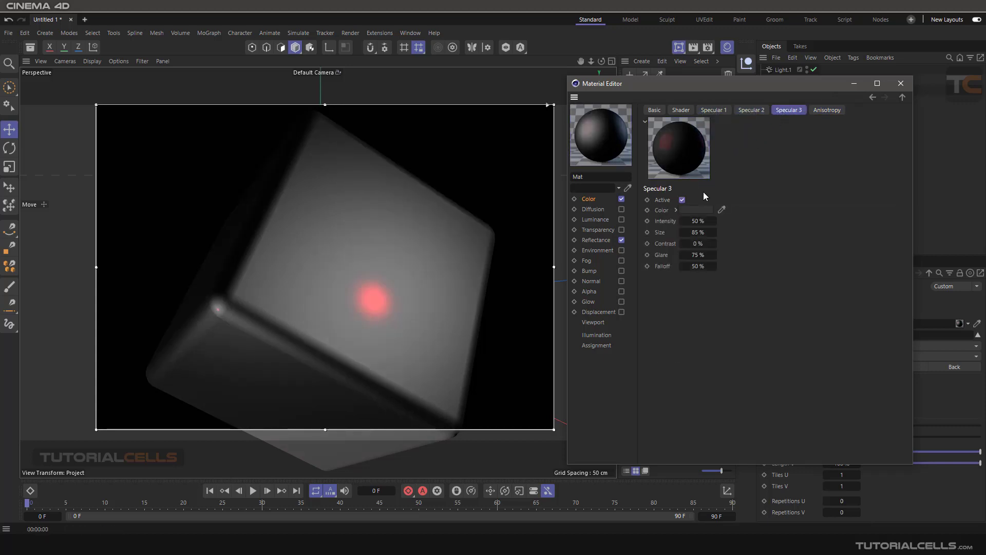
left_click(714, 110)
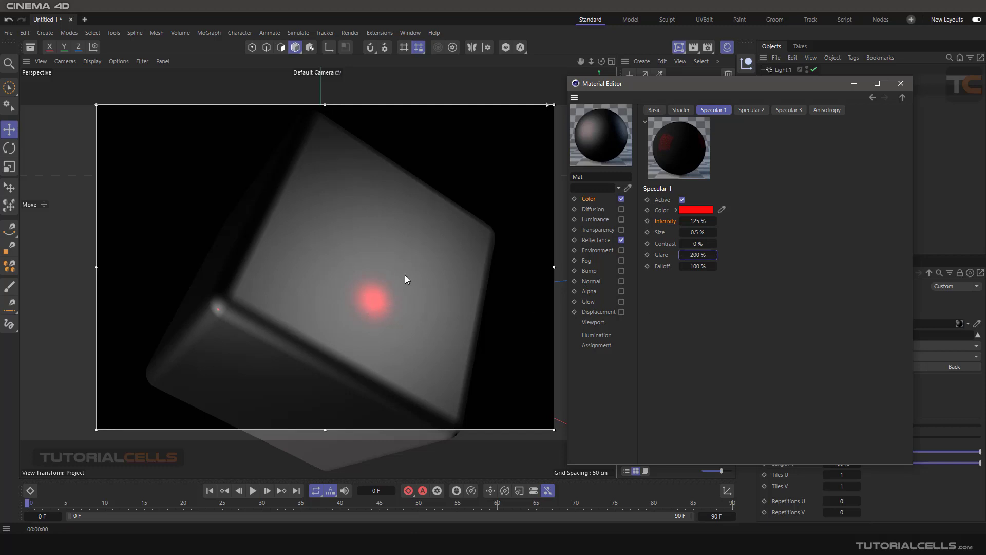
- Raise the first specular's Glare and Falloff
left_click_drag(695, 256, 768, 256)
left_click_drag(688, 268, 707, 268)
left_click_drag(694, 266, 789, 267)
- Set the first specular colour to near-white (240, 240, 240)
left_click(748, 110)
left_click(779, 111)
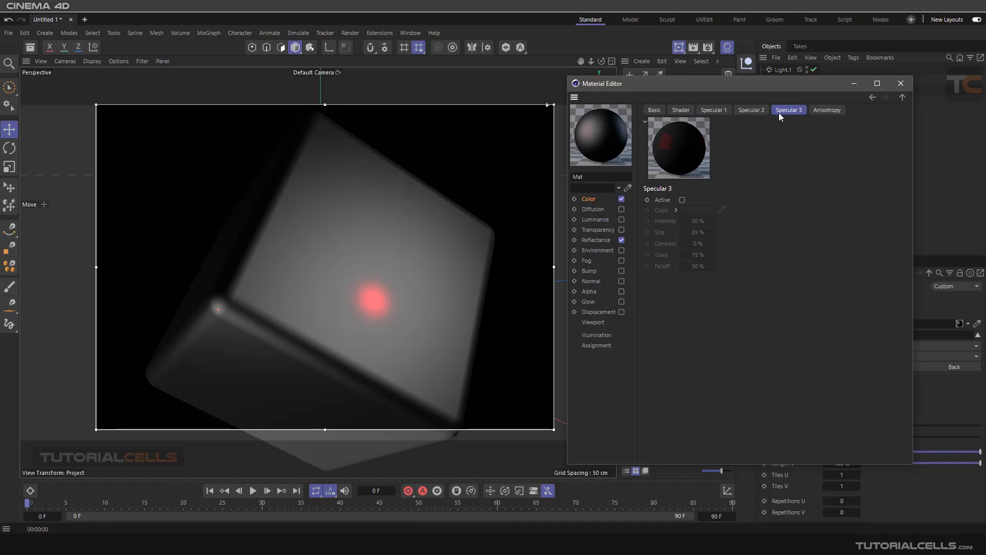
left_click(720, 111)
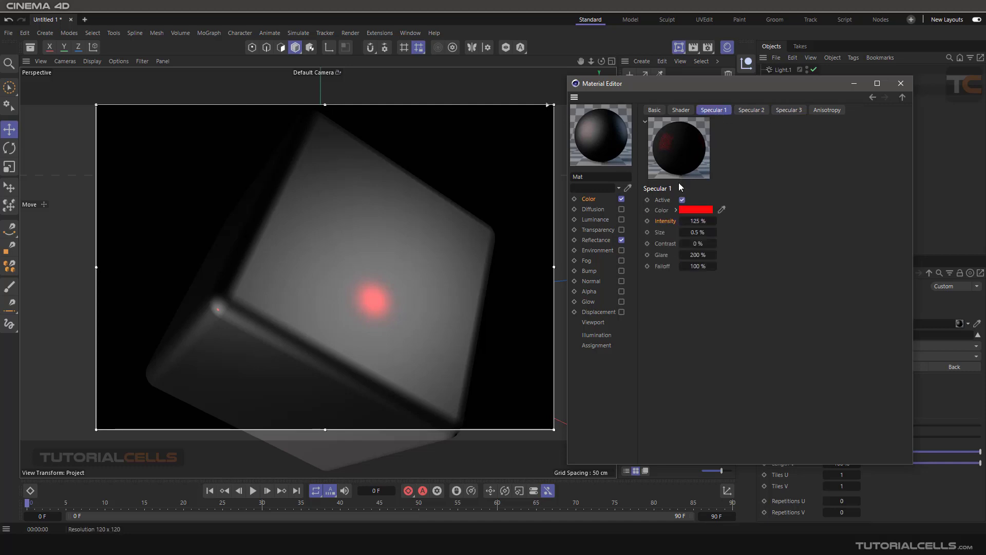
left_click(691, 211)
left_click(595, 266)
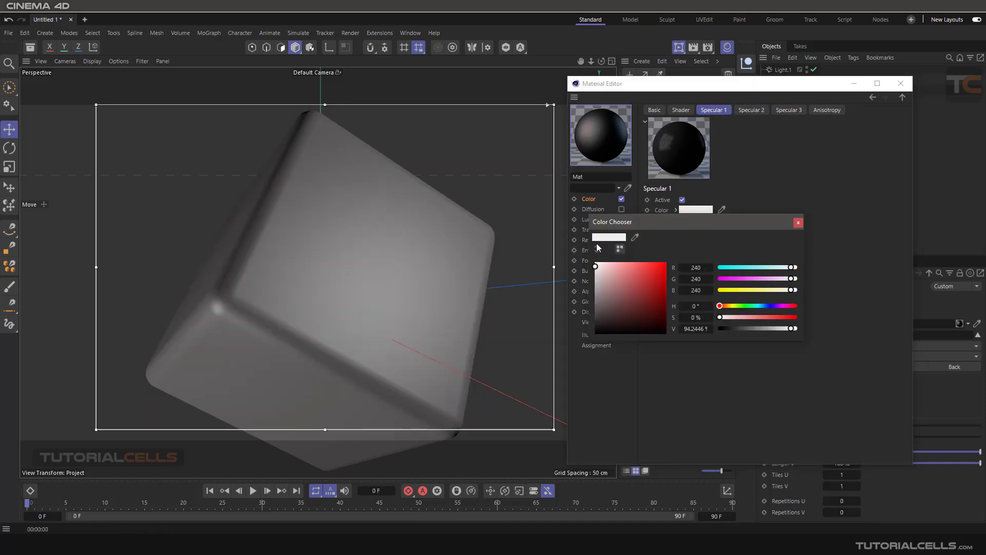
left_click(798, 222)
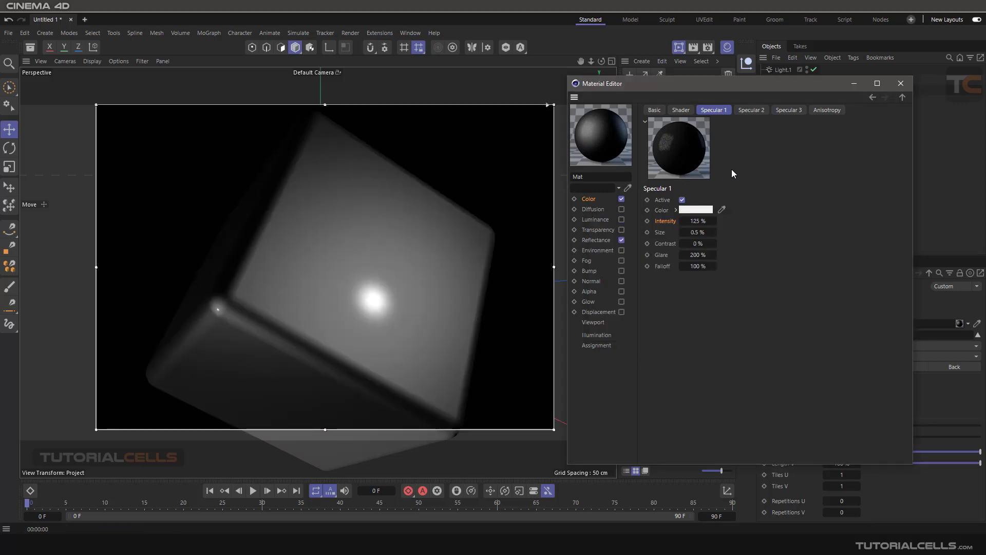
- Activate the third specular highlight at 50% intensity, 85% size and 75% glare
left_click(745, 111)
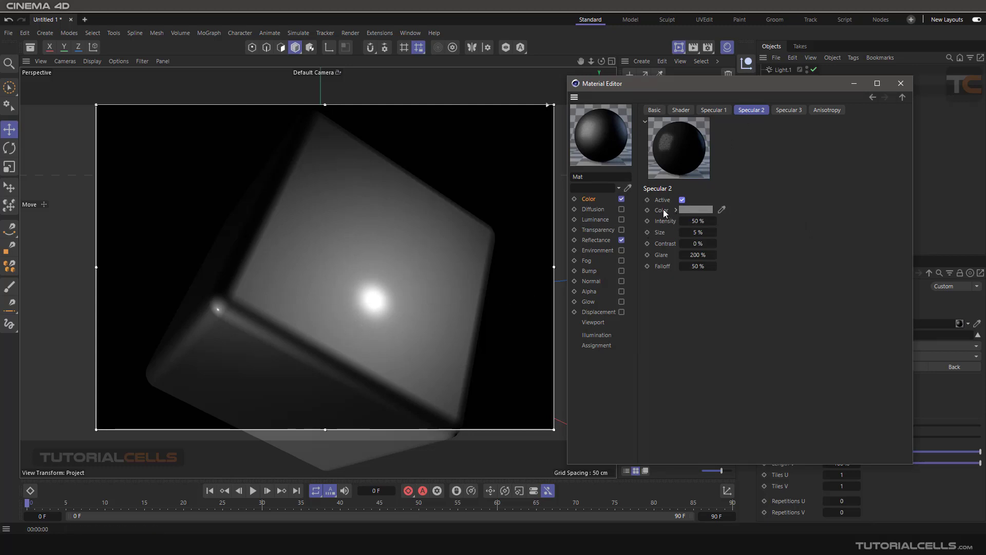
left_click(789, 111)
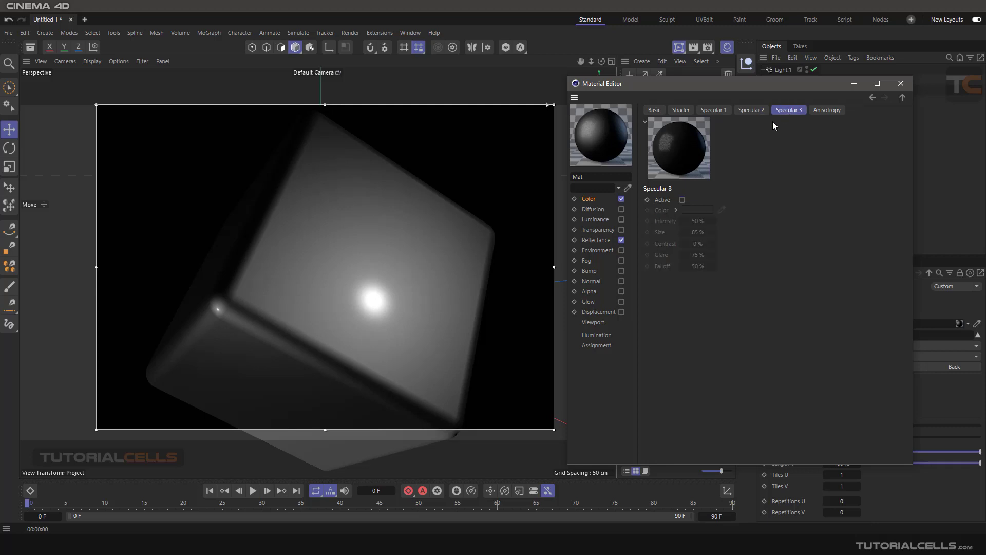
left_click(682, 200)
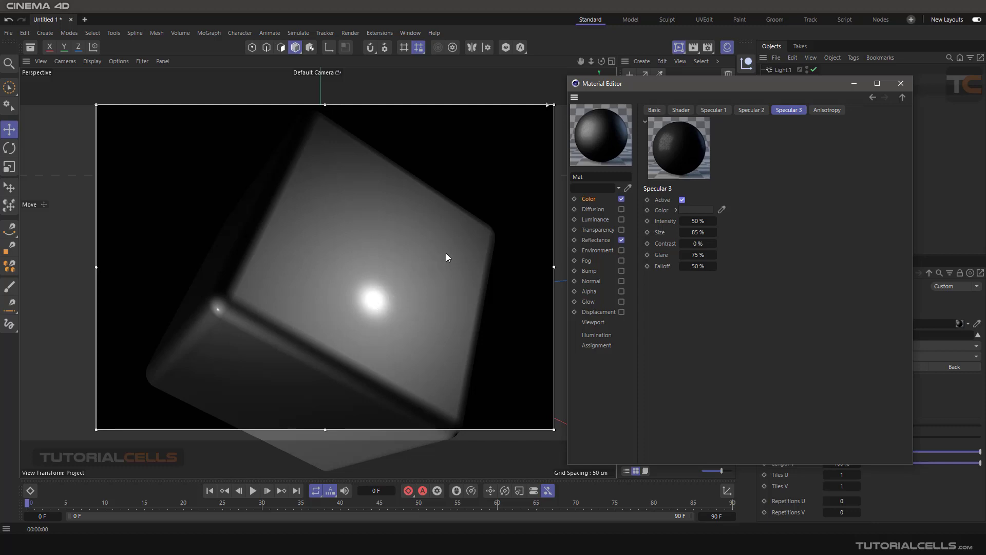
- Reactivate the material's anisotropy
left_click(821, 110)
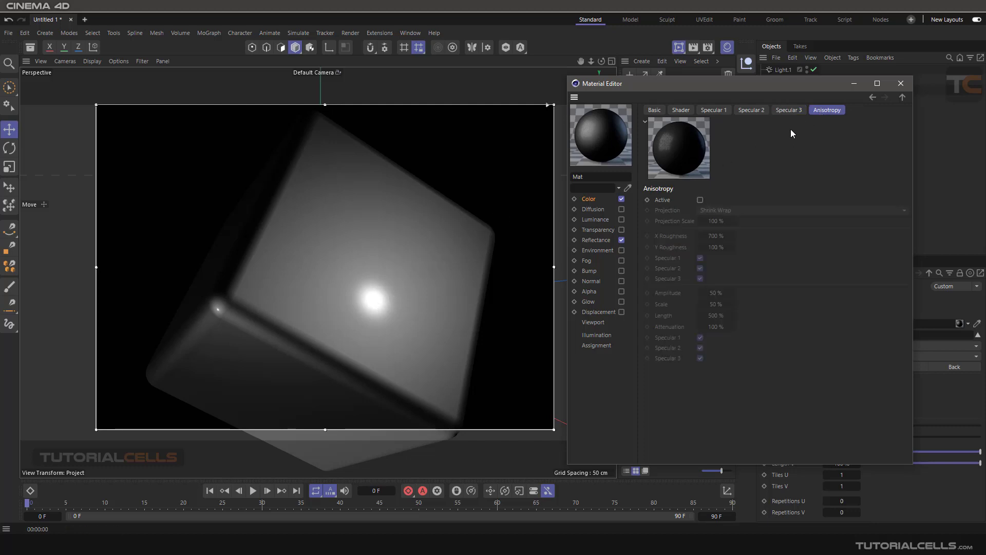
left_click(701, 199)
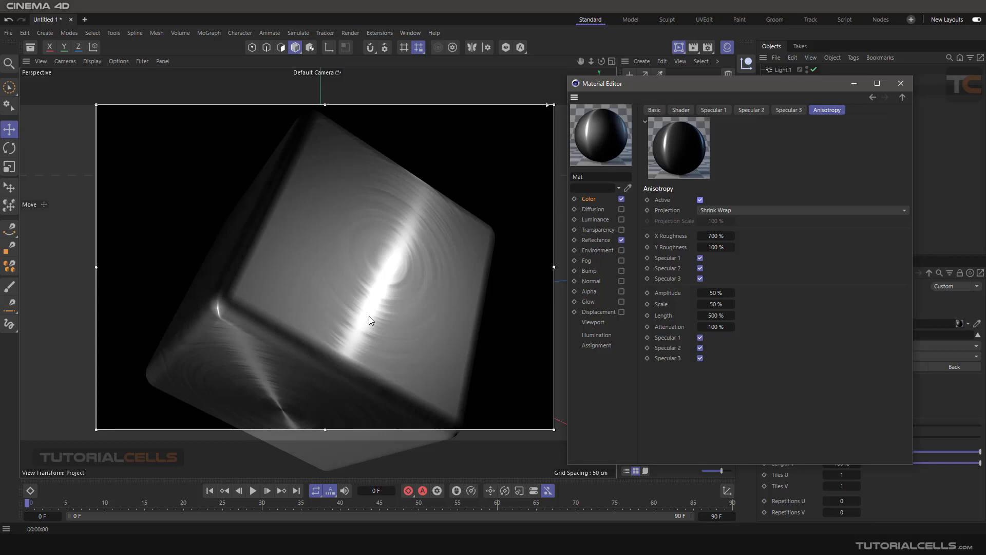
left_click(710, 108)
left_click(751, 109)
left_click(784, 109)
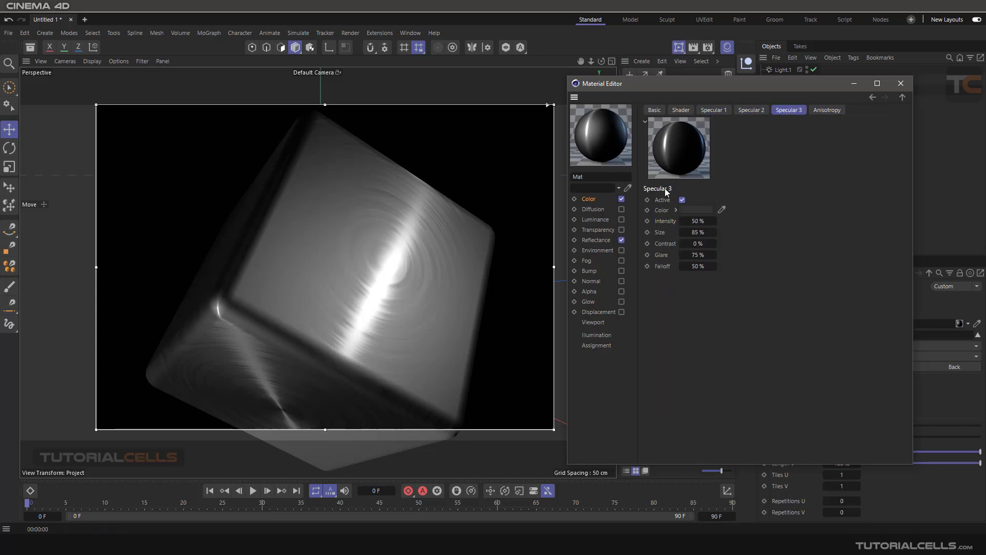
left_click(827, 110)
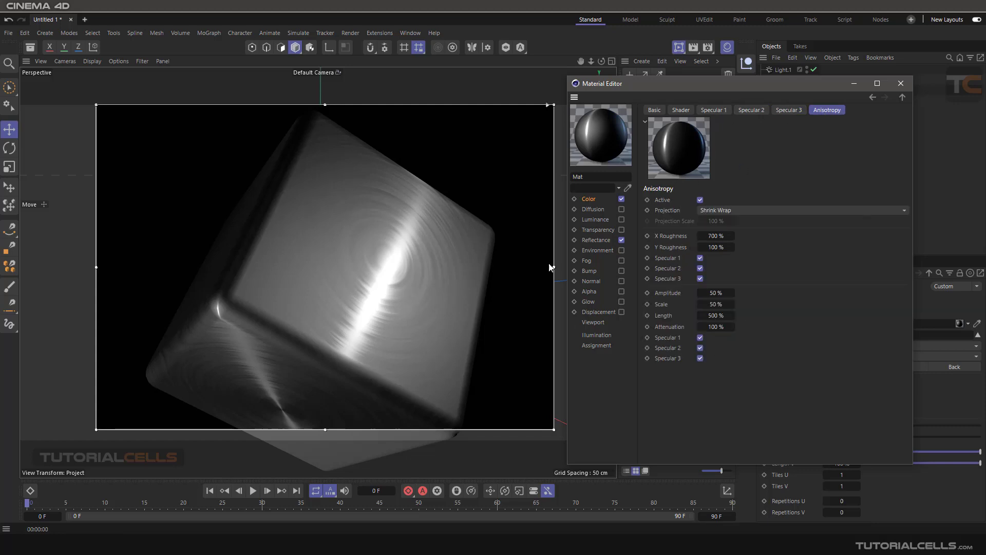
- Try several projections, settling on Radial Pattern Auto Planar with Projection Scale at 64%
left_click(723, 209)
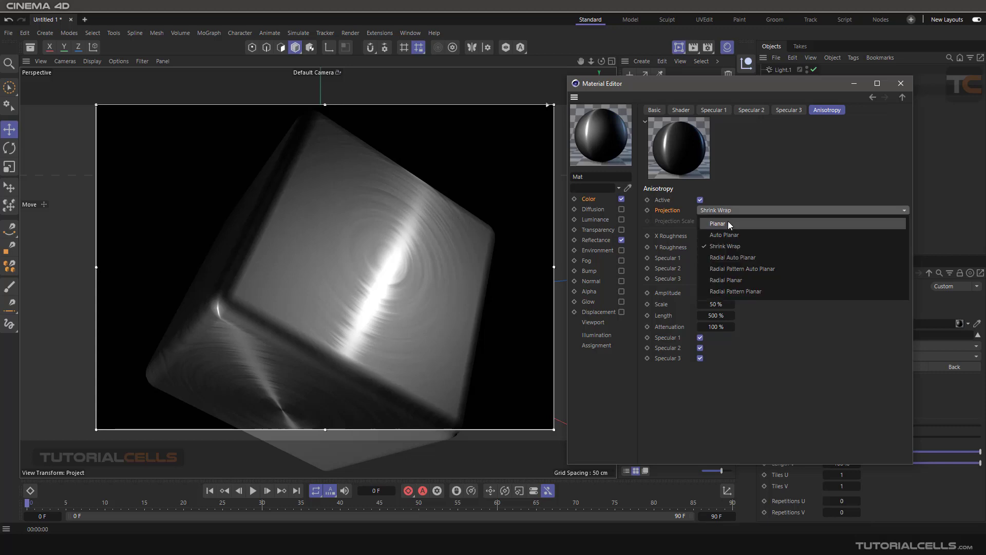
left_click(728, 222)
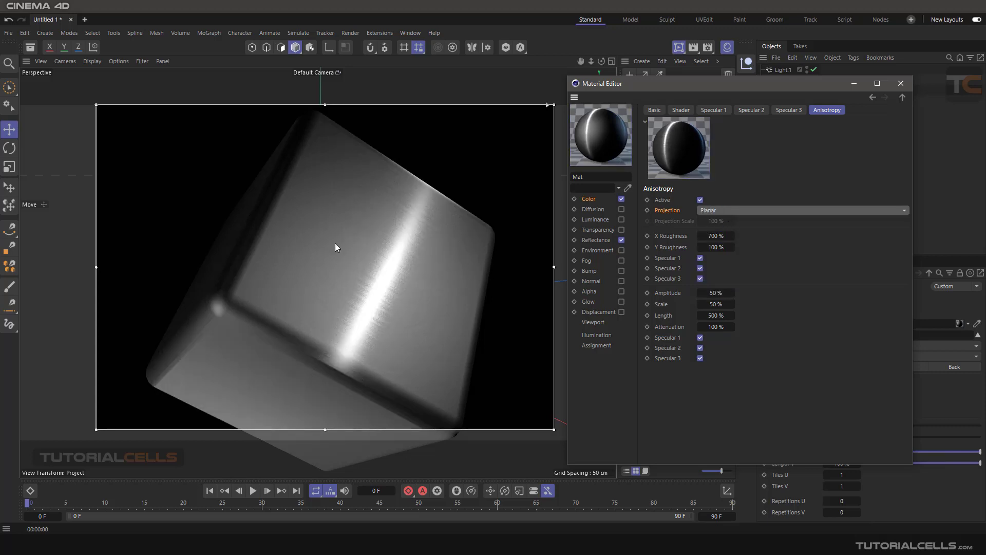
left_click(760, 211)
left_click(752, 233)
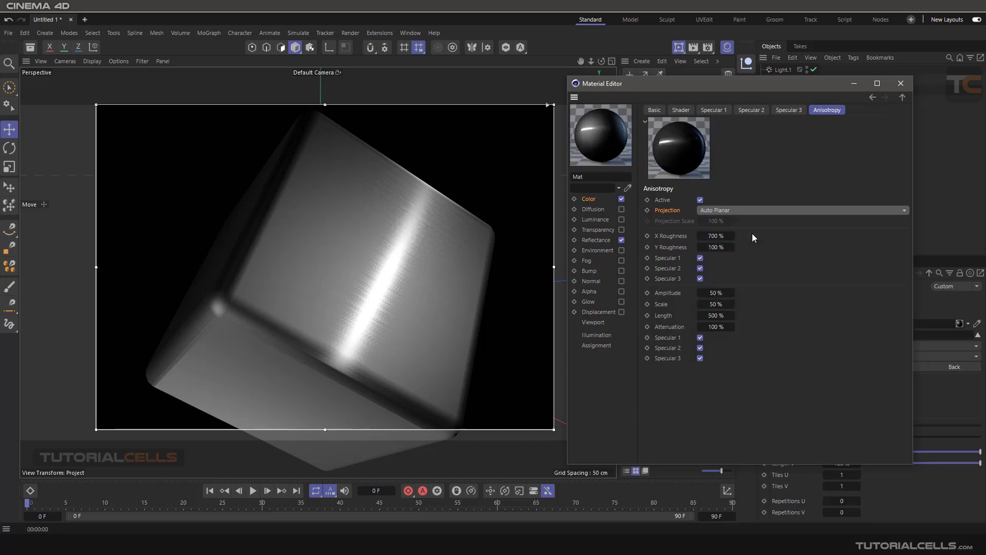
left_click(753, 211)
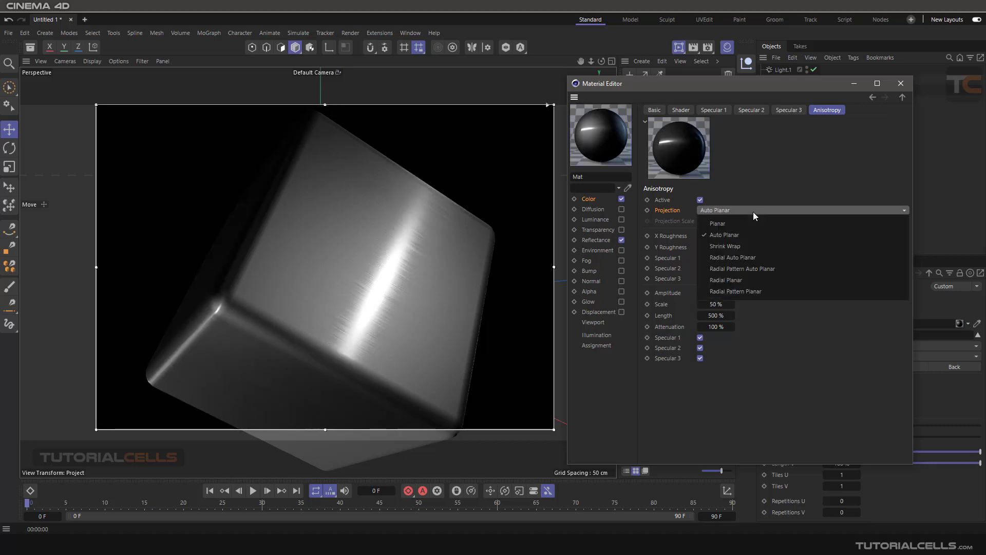
left_click(747, 246)
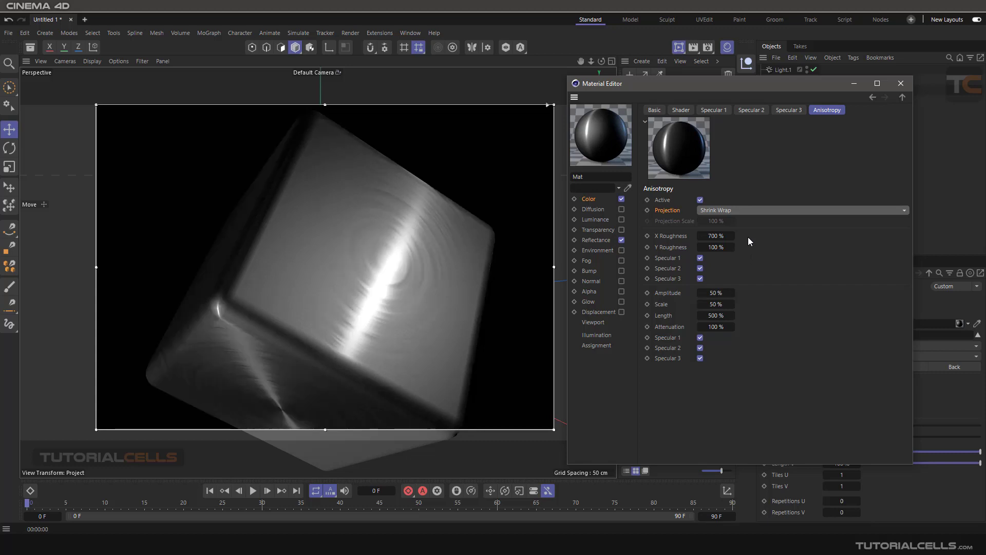
left_click(754, 209)
left_click(747, 255)
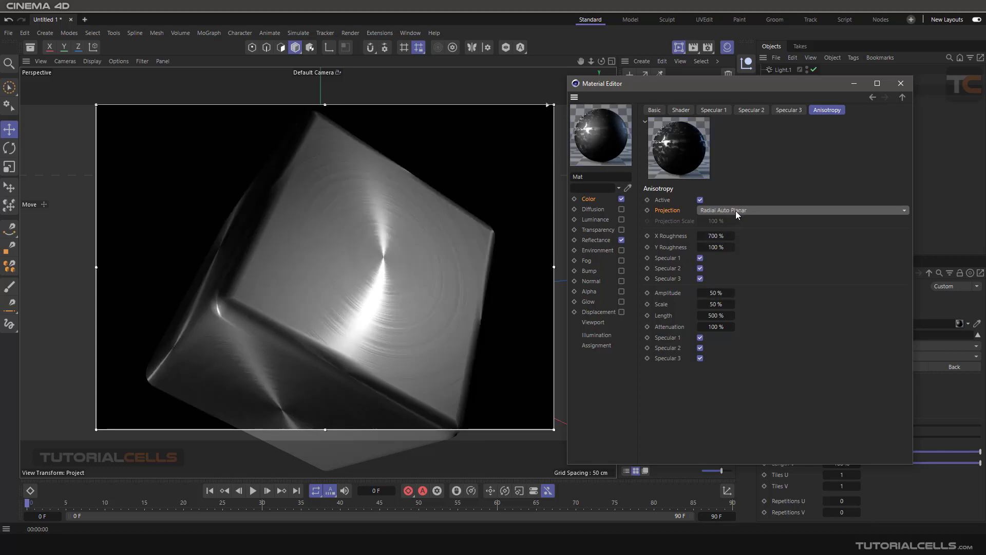
left_click(736, 211)
left_click(744, 269)
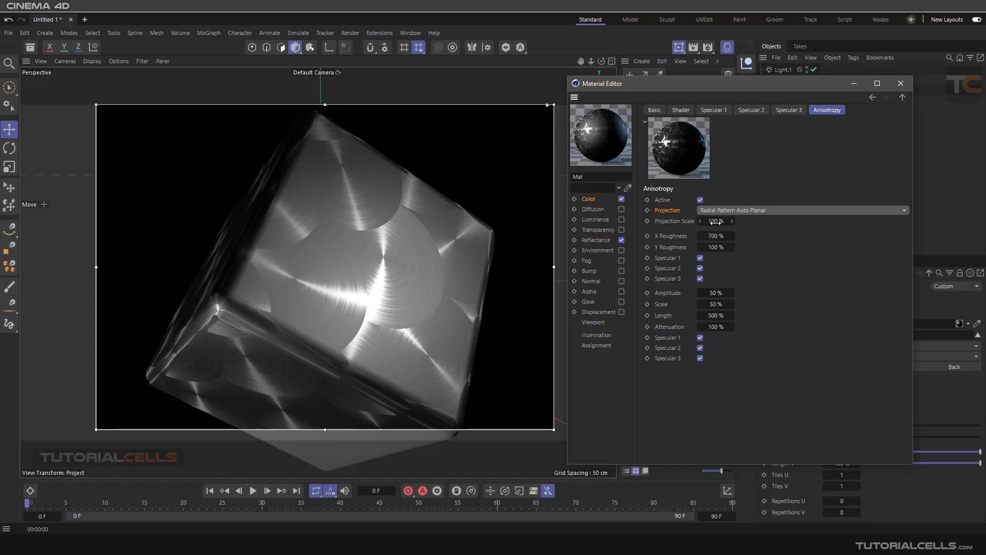
left_click_drag(713, 223, 708, 223)
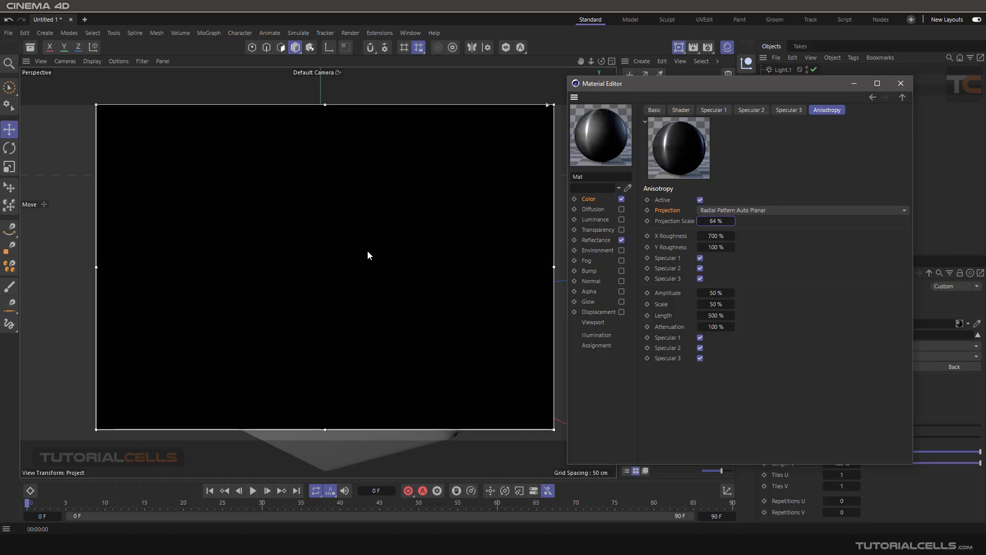
- Reset Projection Scale to 100%, test Radial Planar and Radial Pattern Planar, then choose Radial Auto Planar
right_click(731, 222)
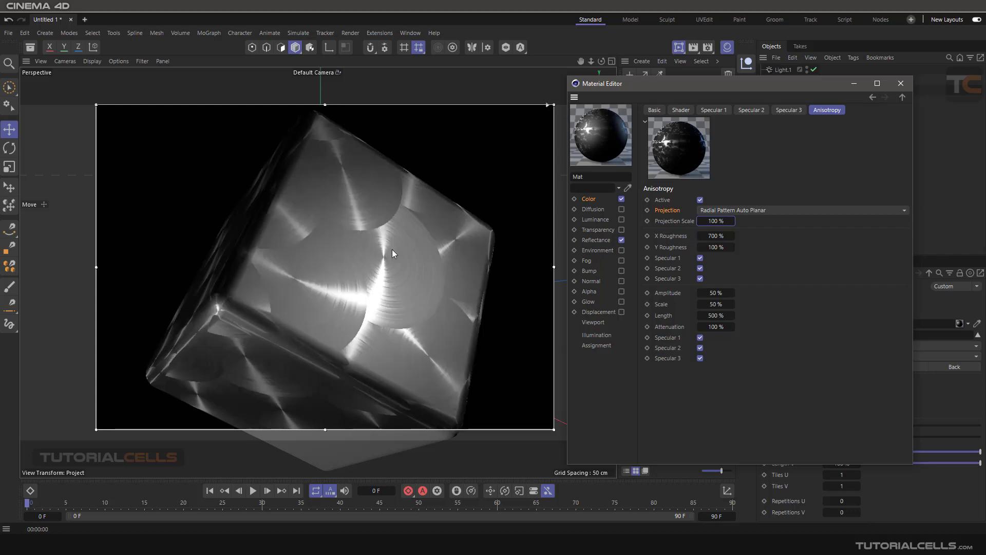
left_click(742, 209)
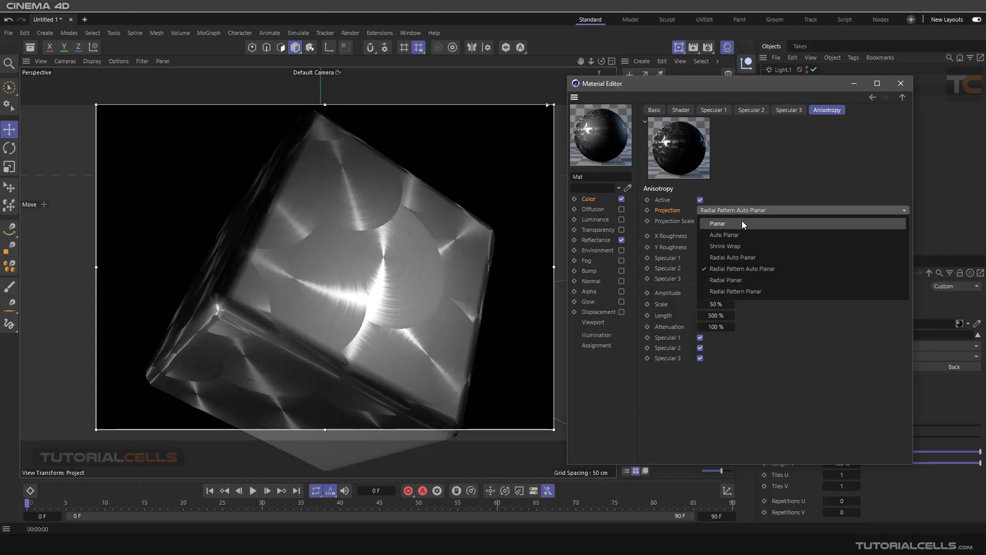
left_click(737, 281)
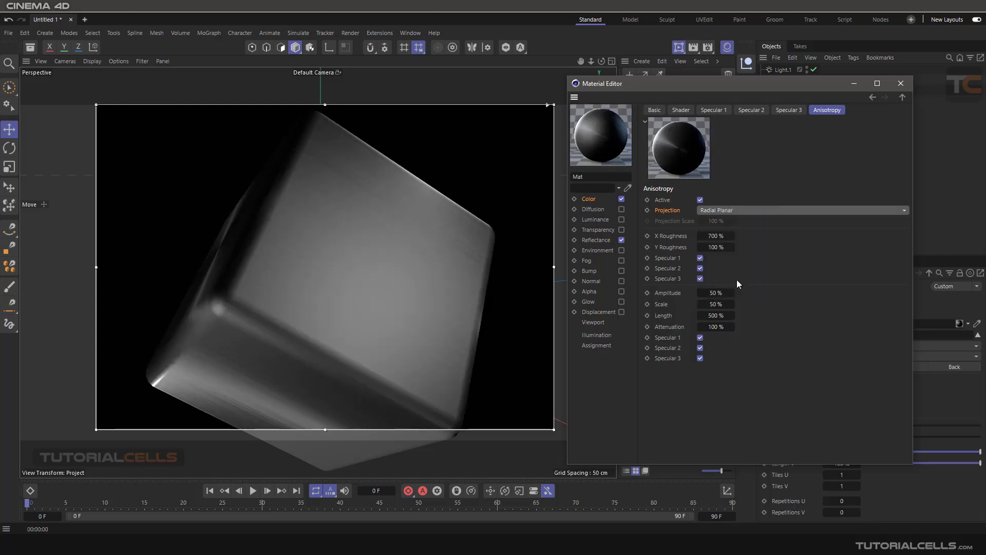
left_click(744, 210)
left_click(737, 283)
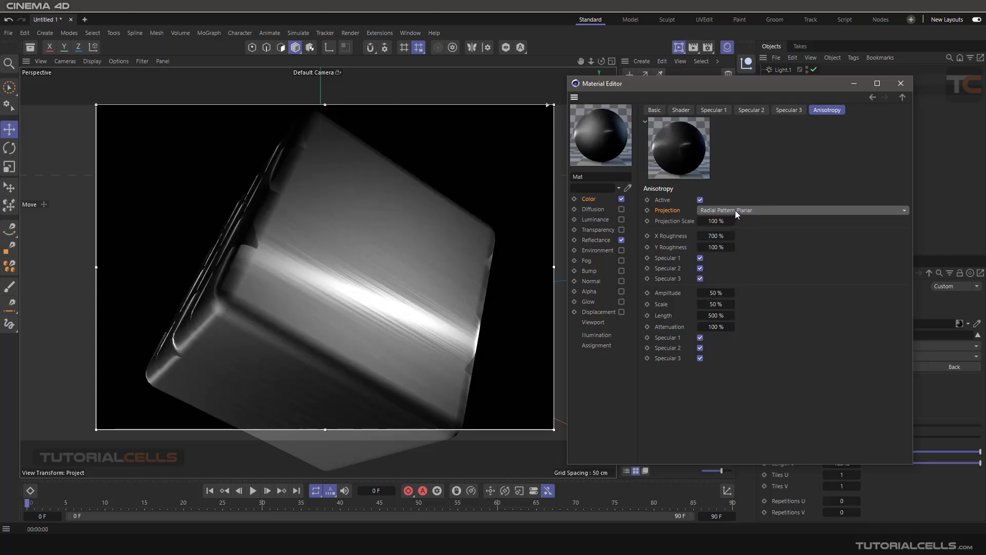
left_click(736, 211)
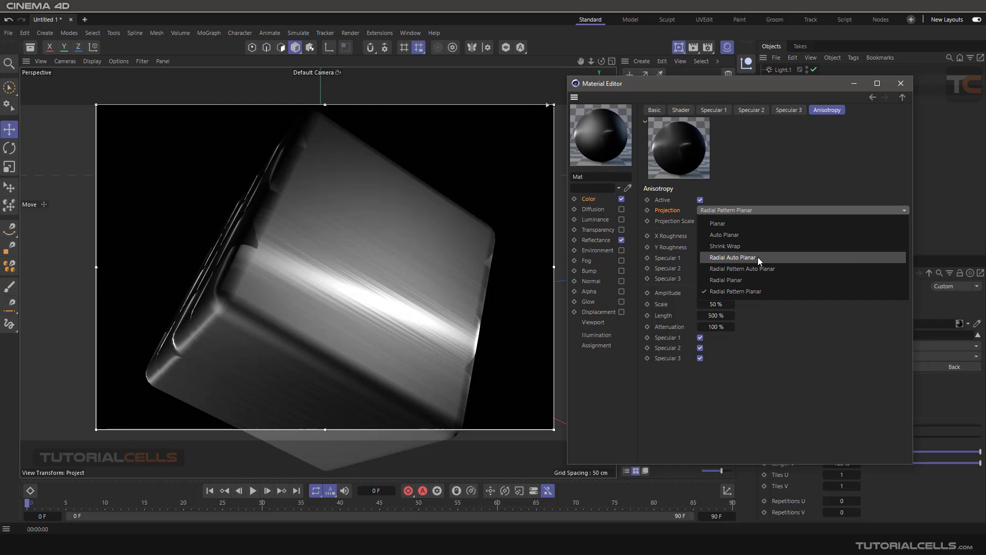
left_click(758, 257)
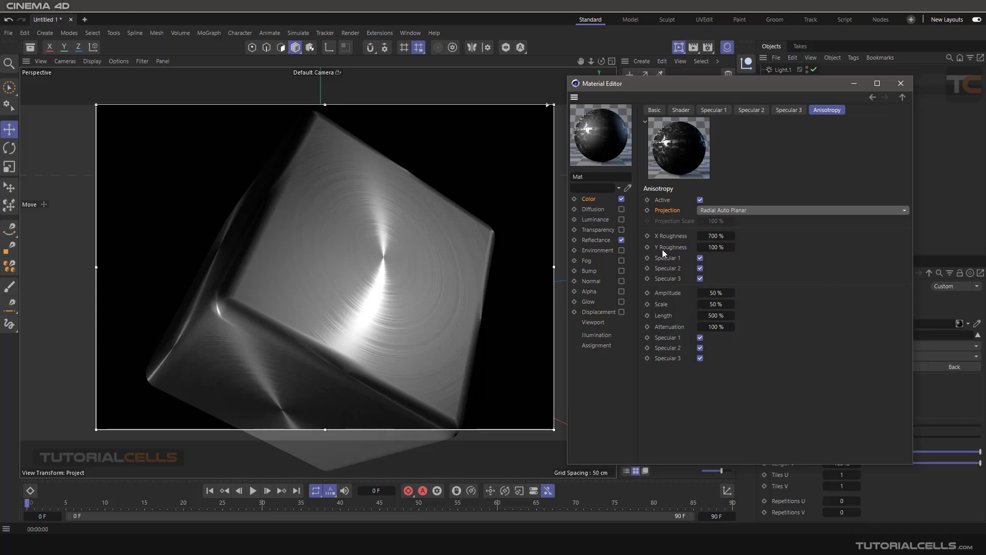
left_click_drag(724, 241, 701, 241)
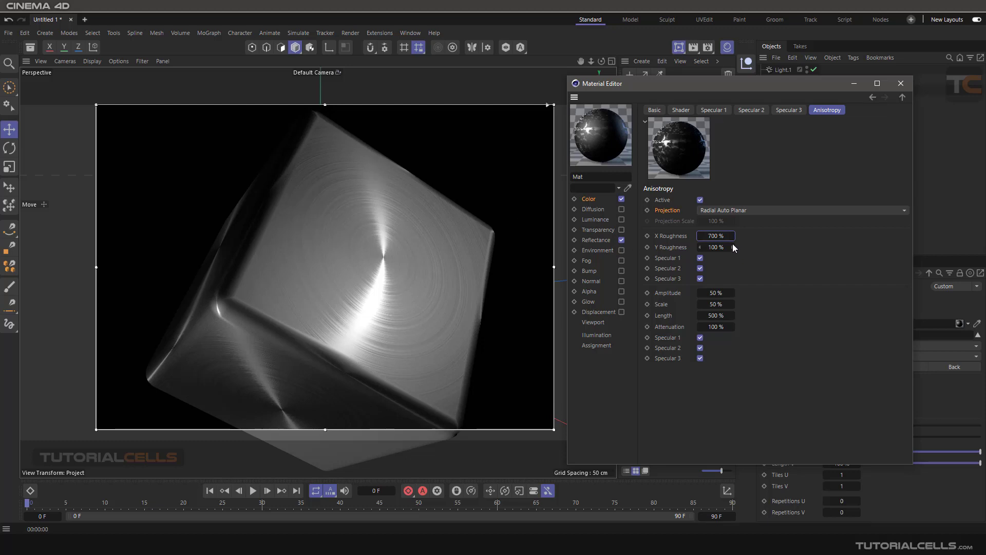
- Test X Roughness at 40, restore it to 700%, and raise Amplitude to 100%
double_click(715, 236)
type("40")
key("Return")
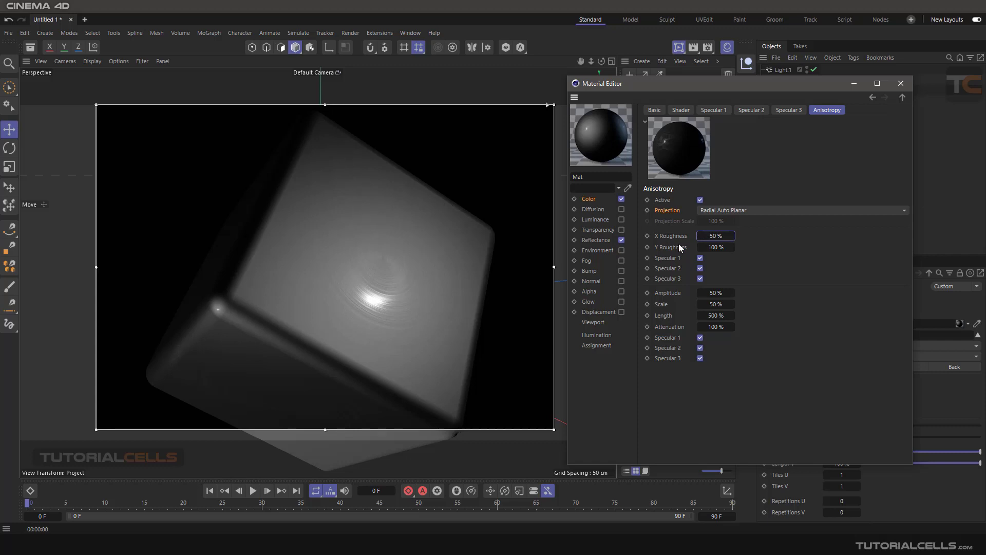
right_click(731, 236)
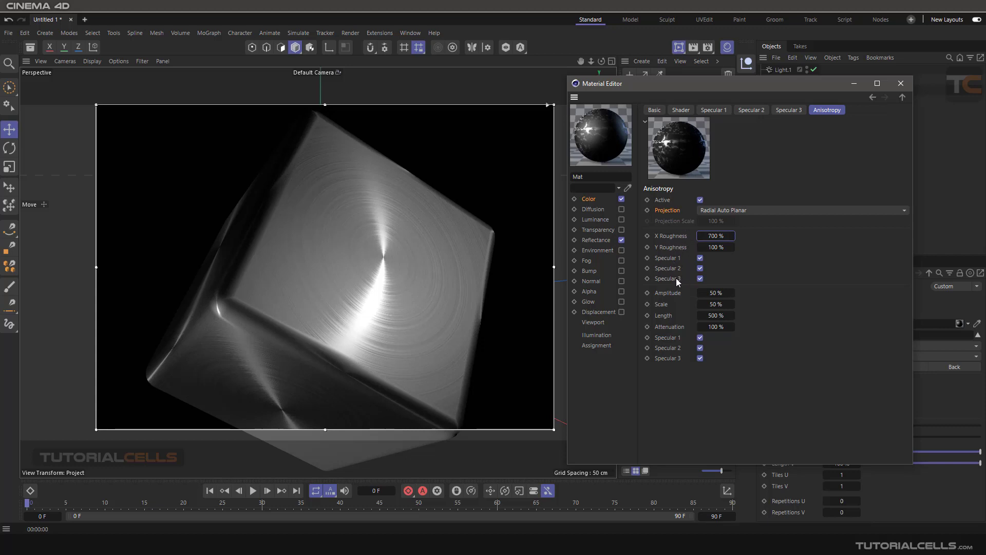
left_click(670, 293)
left_click_drag(712, 293, 738, 293)
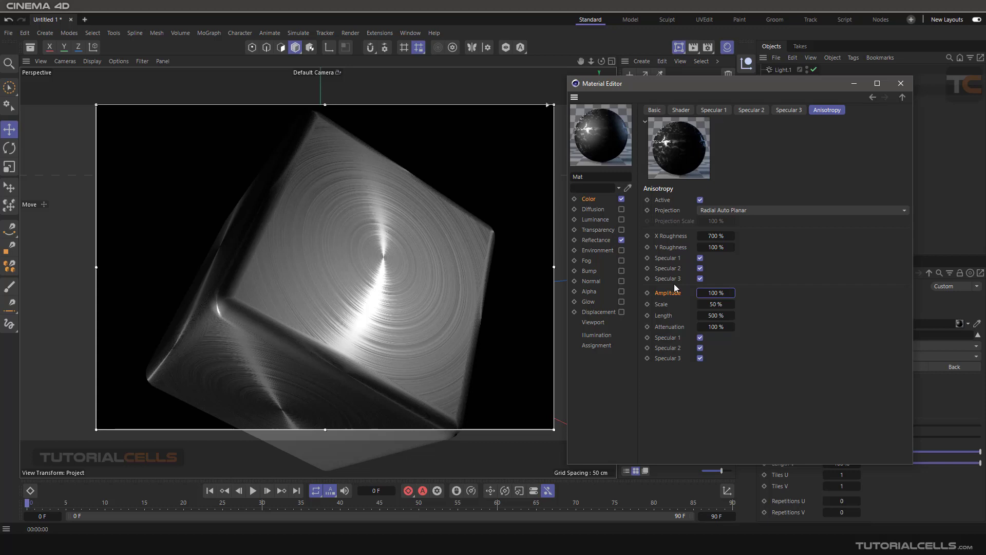
- Reset Amplitude to 50%, and test Scale at 171% before resetting it to 50%
right_click(731, 294)
left_click(665, 307)
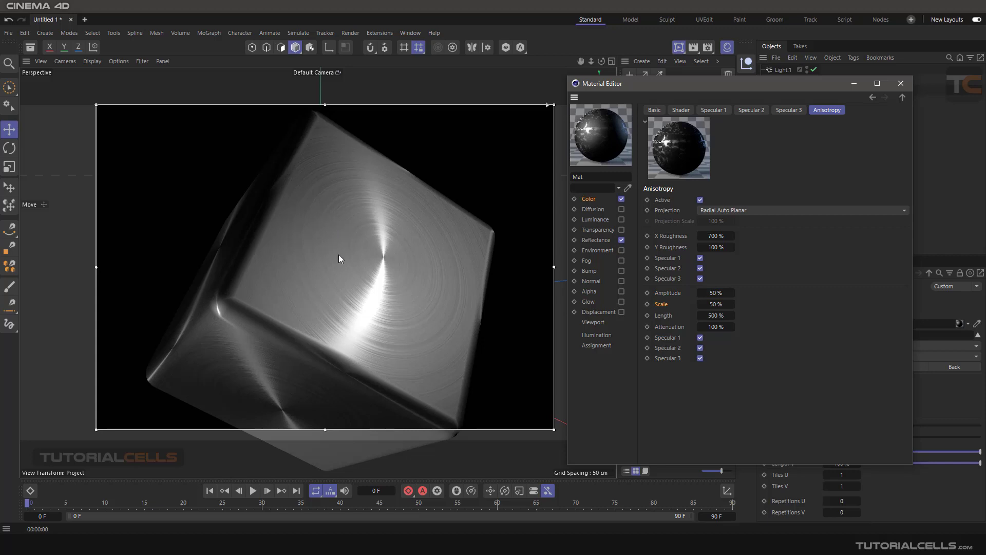
left_click_drag(709, 304, 732, 309)
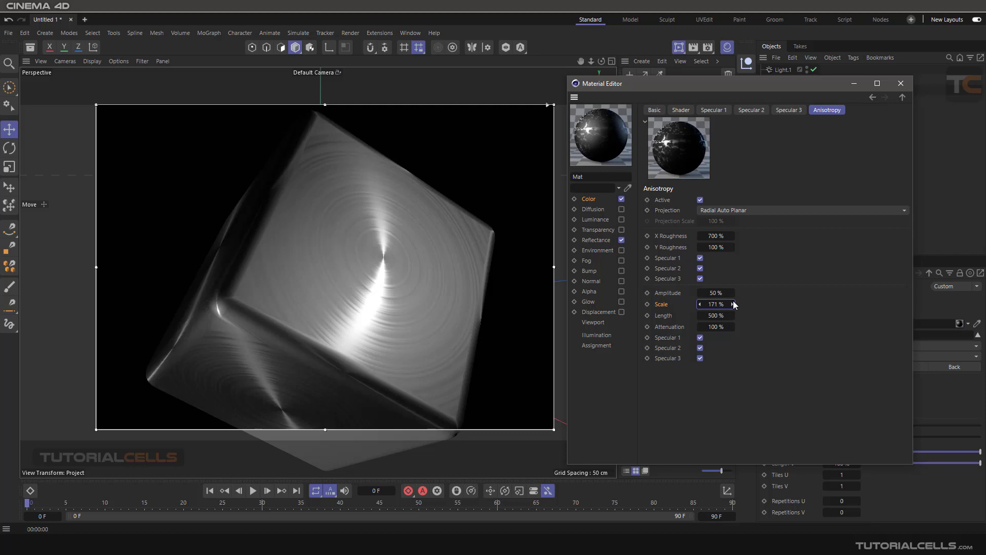
right_click(733, 302)
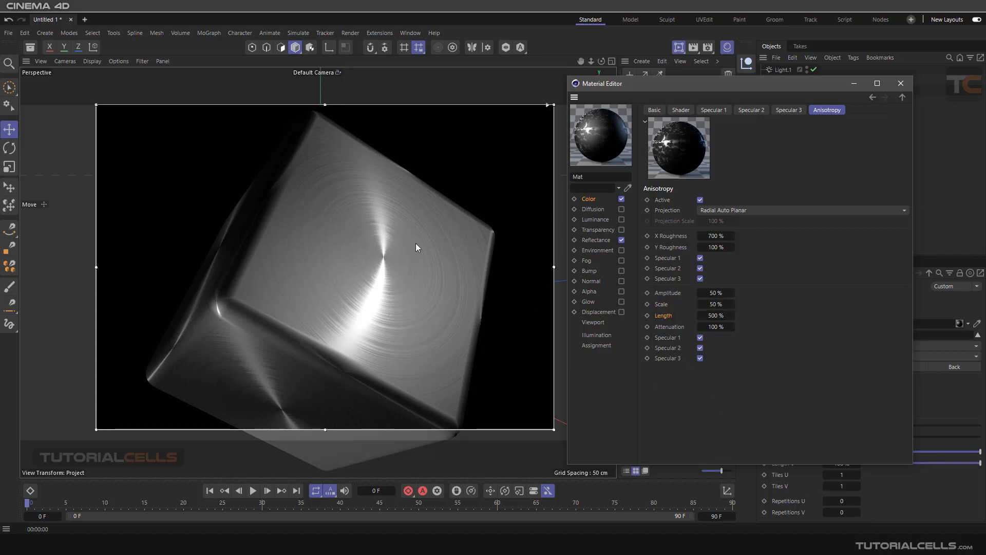
- Test anisotropy Length at 50% and 10%, then return it to 500%
left_click(717, 315)
type("50")
key("Return")
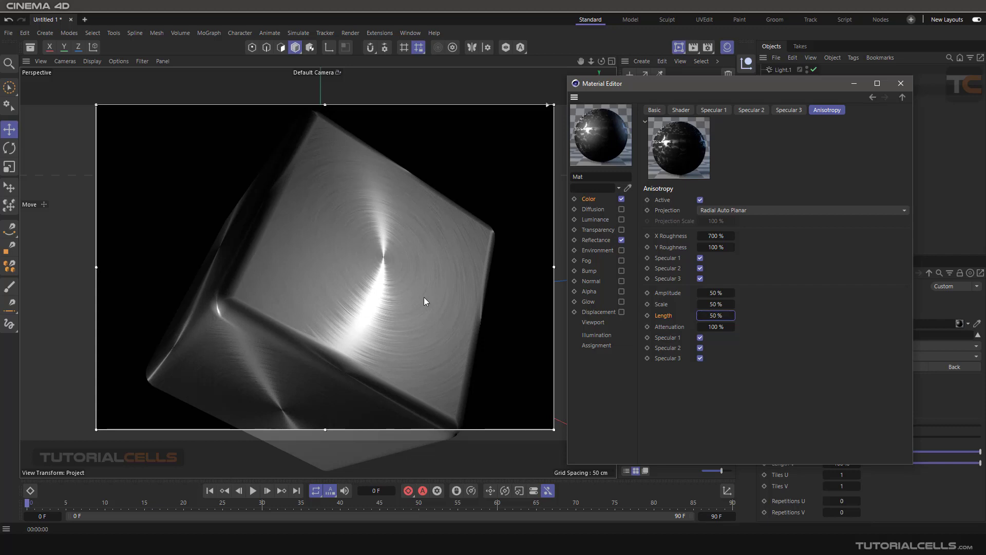
left_click(712, 316)
type("10")
key("Return")
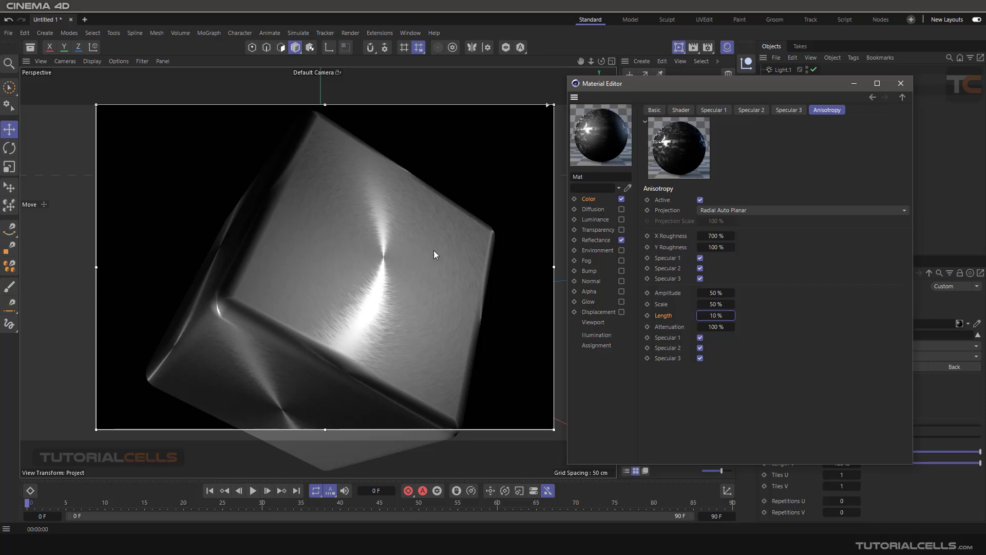
left_click_drag(716, 315, 731, 315)
- Test Attenuation at 5% and higher, reset Attenuation, Length and Amplitude, then show Basic properties
left_click(676, 330)
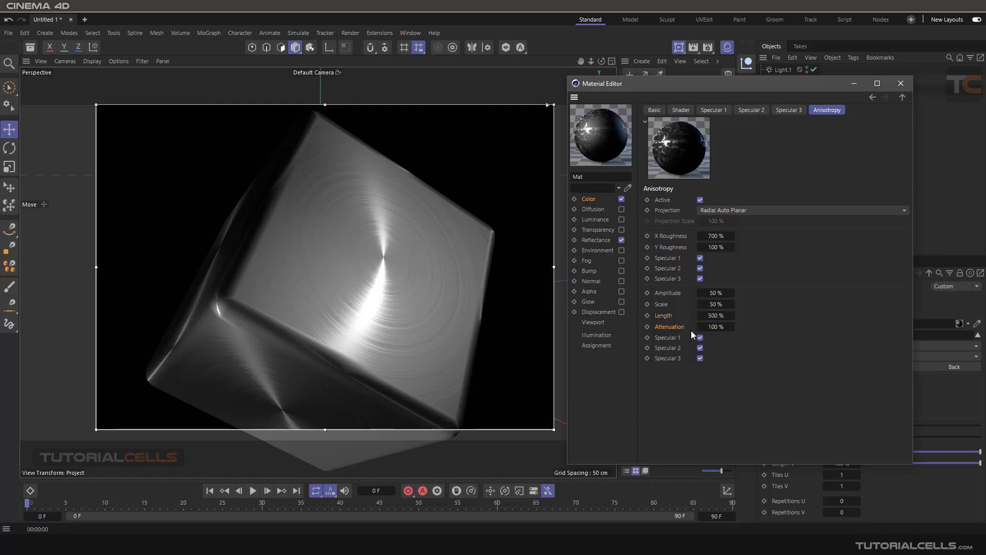
type("5")
key("Return")
left_click_drag(721, 326, 796, 319)
right_click(733, 328)
right_click(732, 314)
right_click(732, 293)
left_click(655, 111)
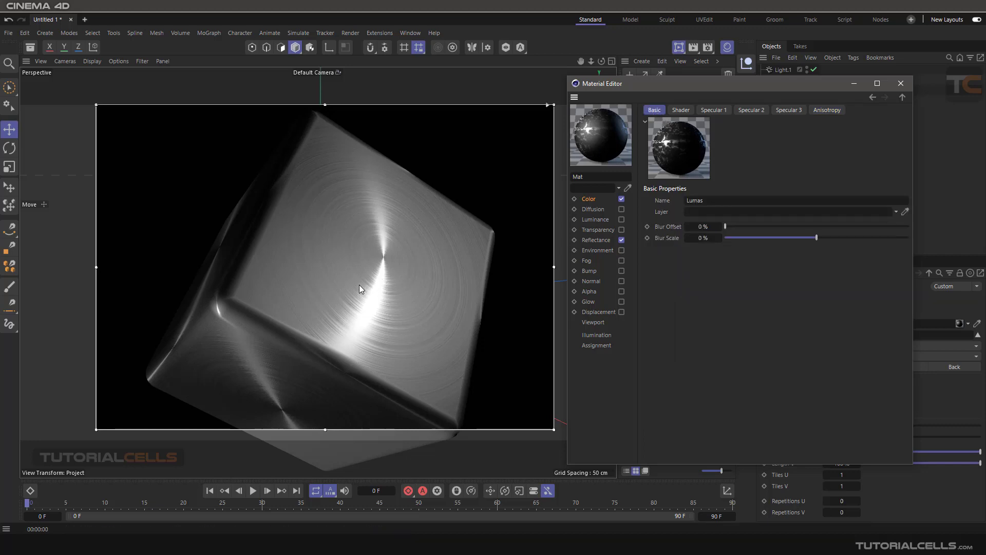
- Give the Lumas shader colour a bright yellow-green hue
left_click(592, 200)
left_click(728, 201)
left_click(684, 110)
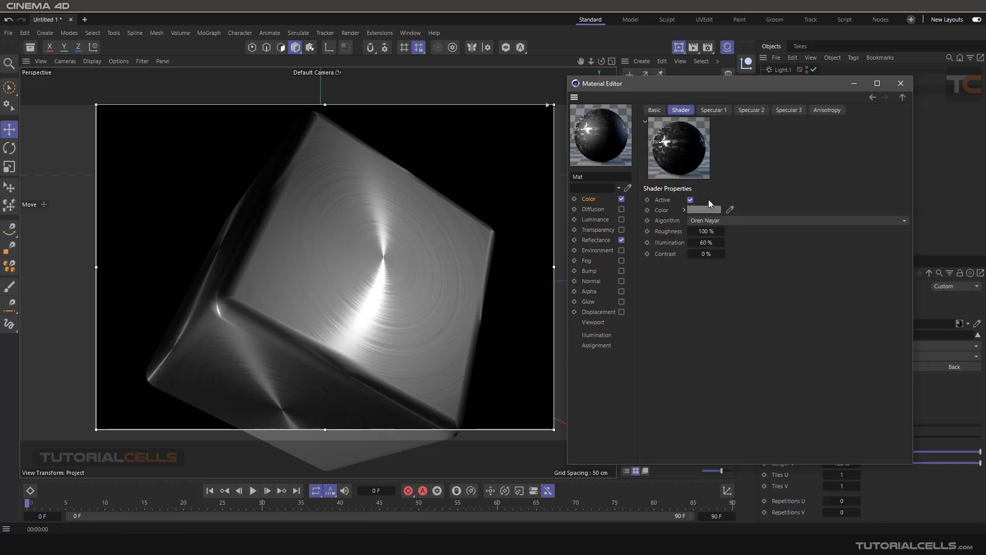
left_click(701, 212)
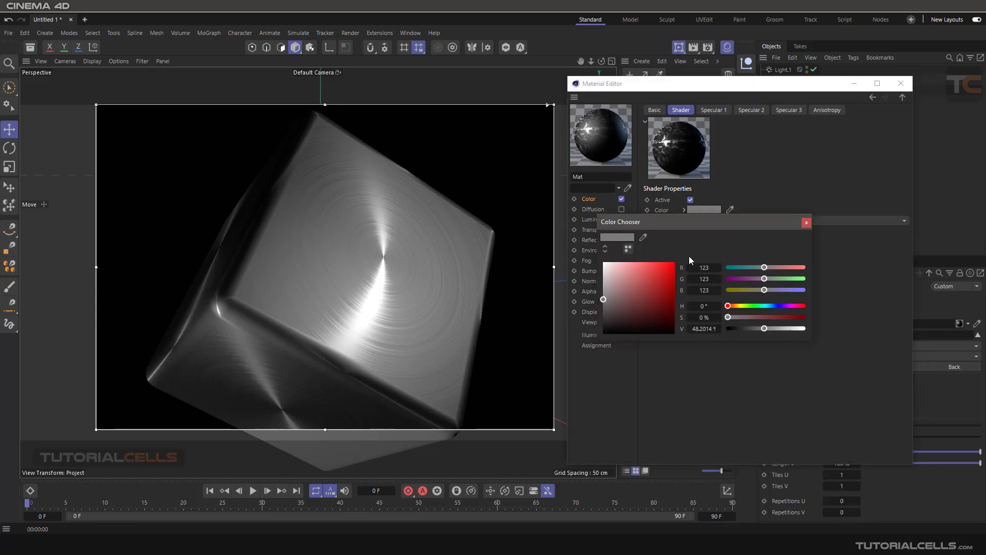
left_click(744, 306)
left_click_drag(666, 278, 654, 263)
left_click(806, 222)
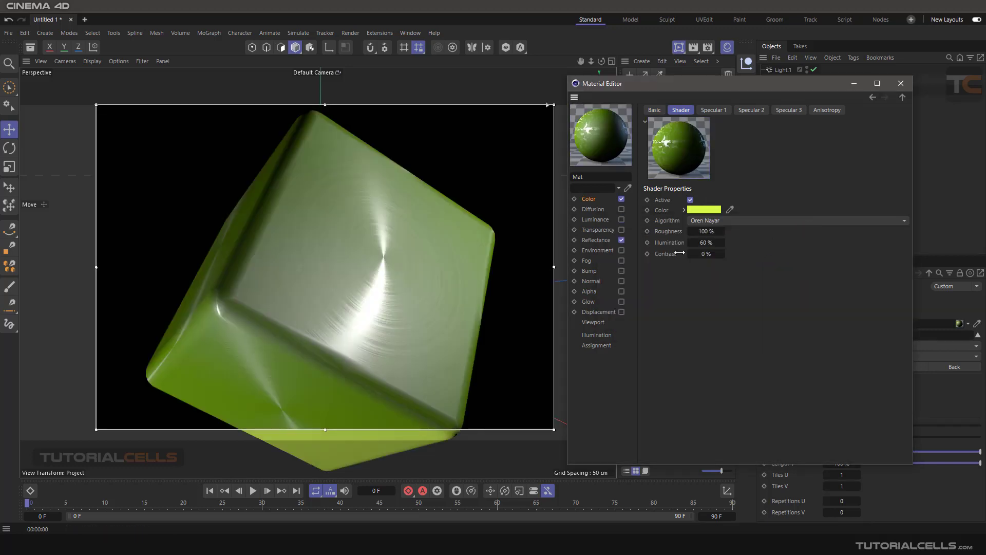
- Lower the colour's saturation to 34%, close the Material Editor and clear the render region
left_click(705, 209)
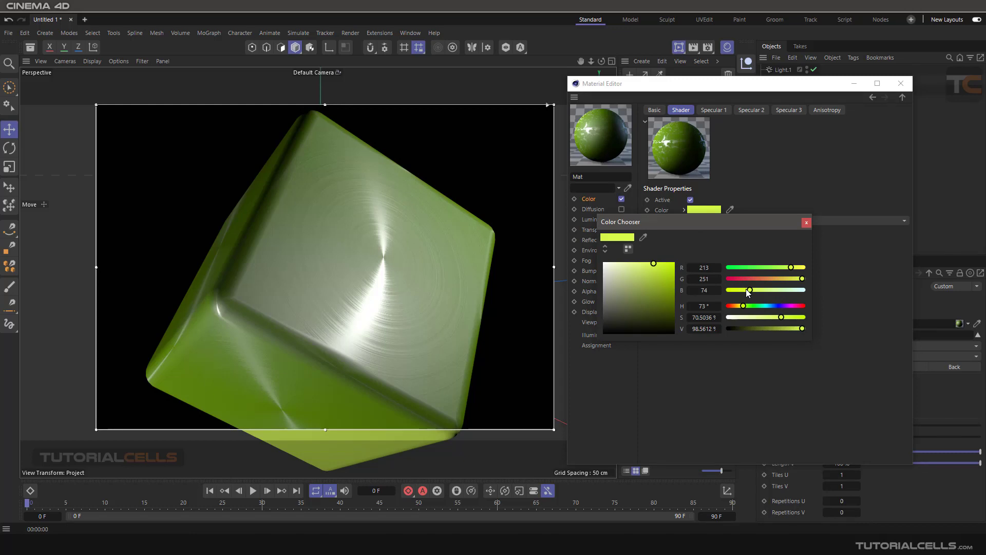
left_click(751, 318)
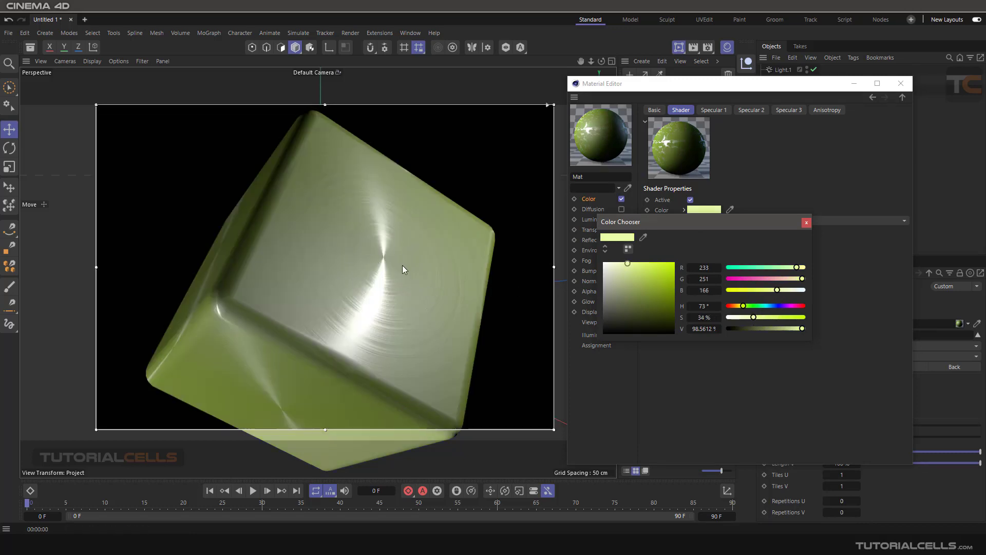
left_click(806, 223)
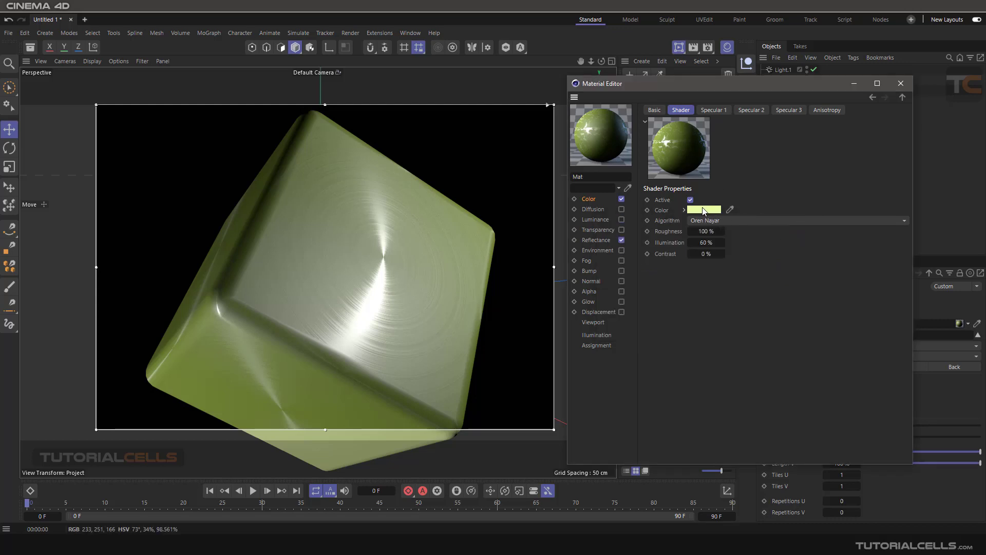
left_click(900, 84)
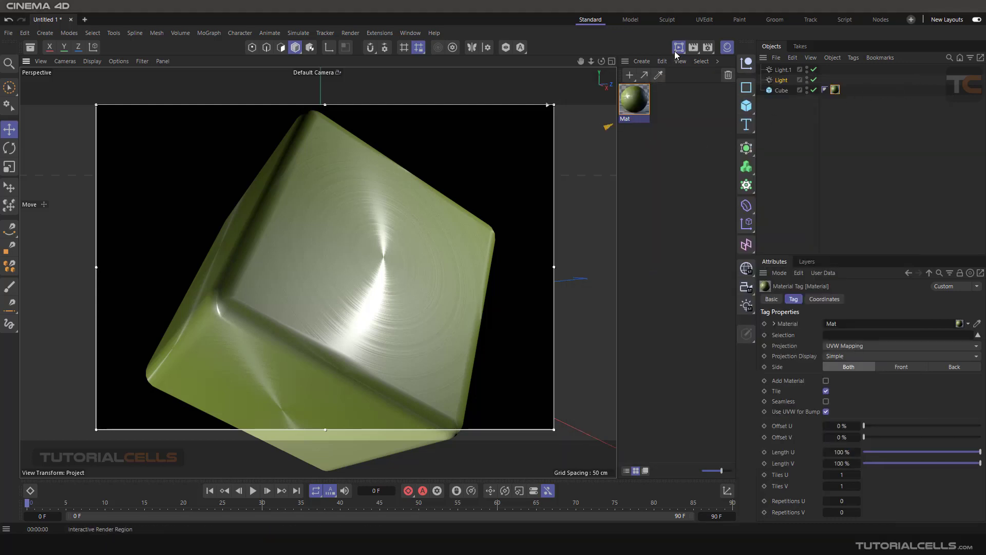
left_click_drag(679, 47, 740, 120)
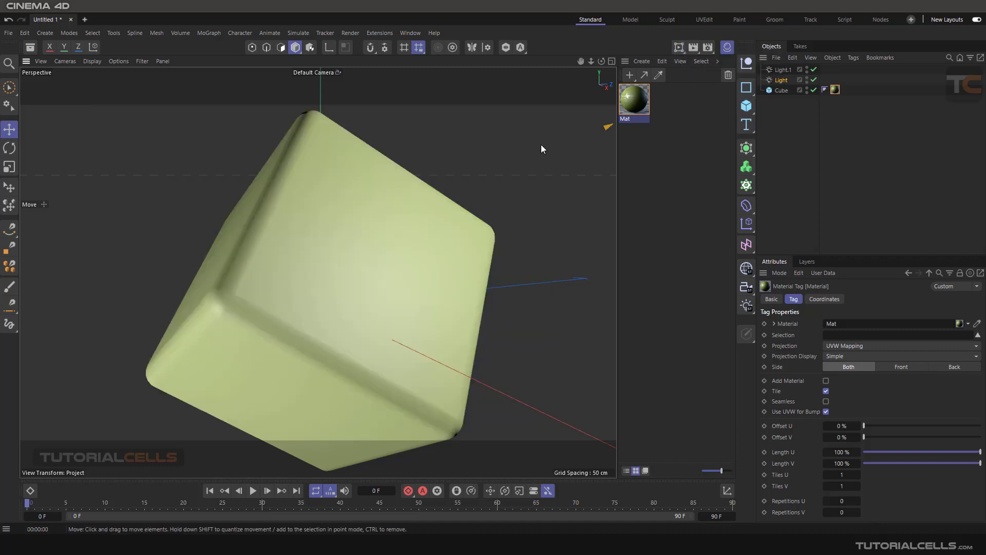